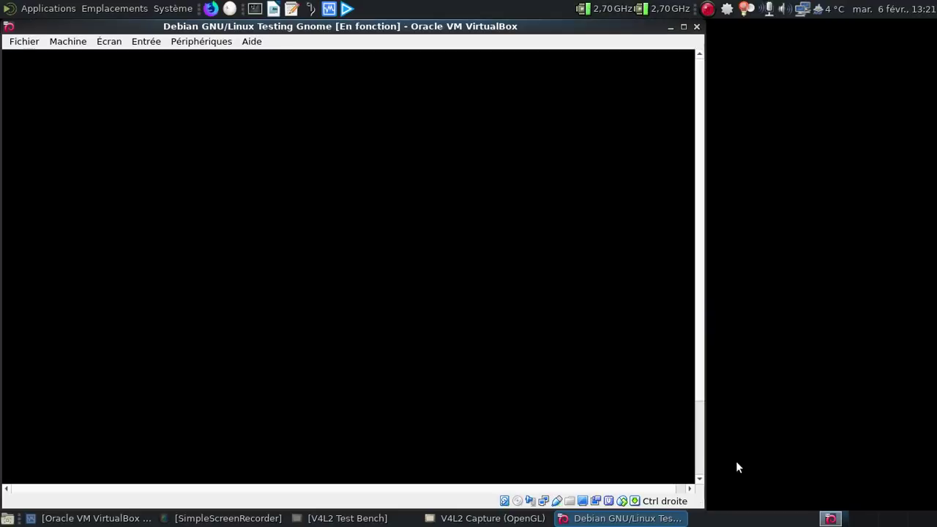
Step: Show the Debian virtual machine in full screen and log in to the listed user's session with the account password
{"action": "key", "text": "Control_R+f"}
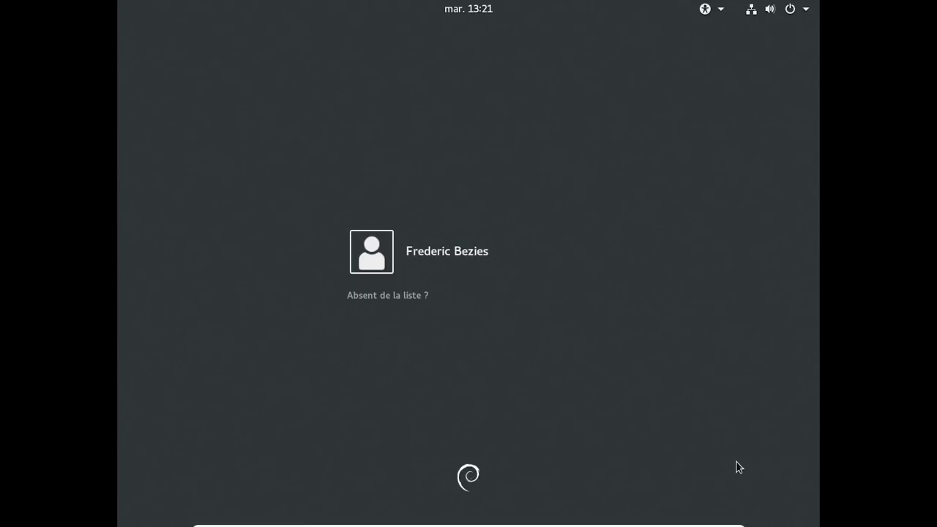
{"action": "left_click", "coordinate": [485, 256]}
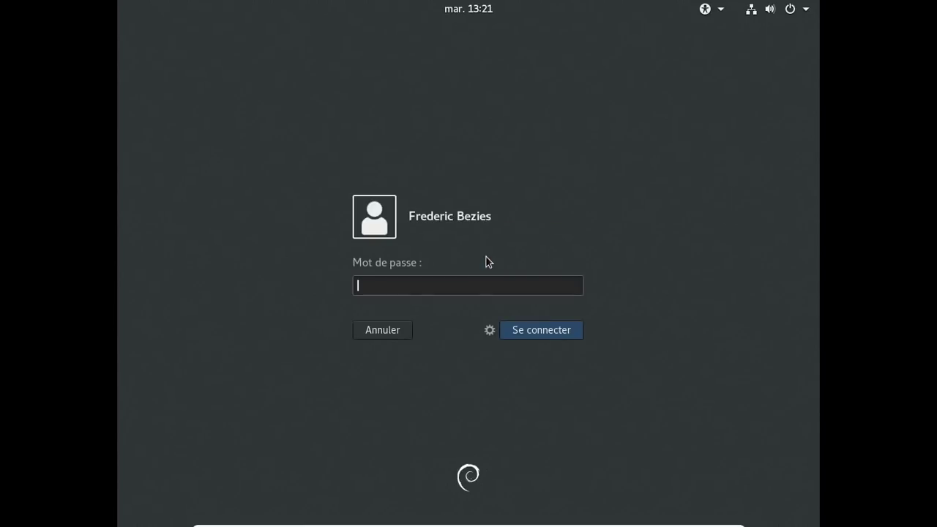
{"action": "type", "text": "*****"}
{"action": "key", "text": "BackSpace"}
{"action": "key", "text": "BackSpace"}
{"action": "key", "text": "BackSpace"}
{"action": "key", "text": "BackSpace"}
{"action": "key", "text": "BackSpace"}
{"action": "type", "text": "*********"}
{"action": "key", "text": "Return"}
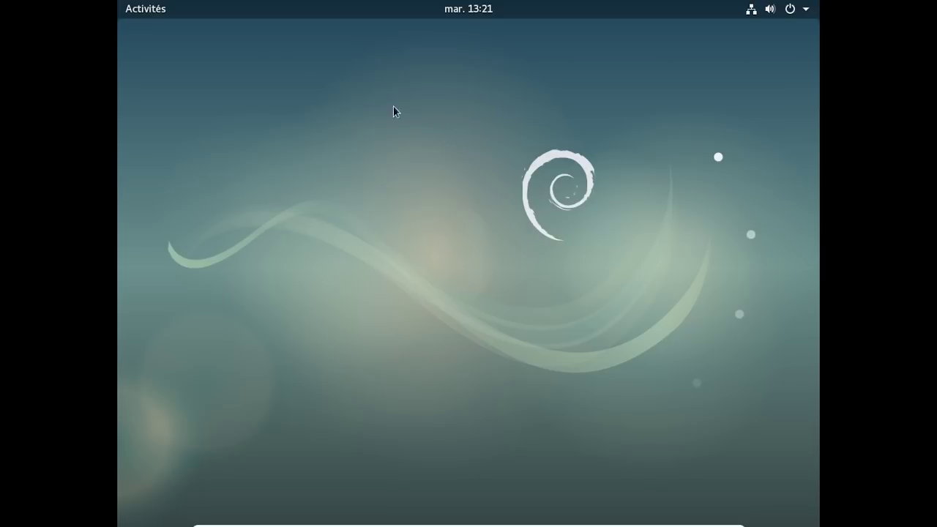
Step: Check the GNOME version and system details on the À propos page of the system settings, and close the settings
{"action": "left_click", "coordinate": [806, 15]}
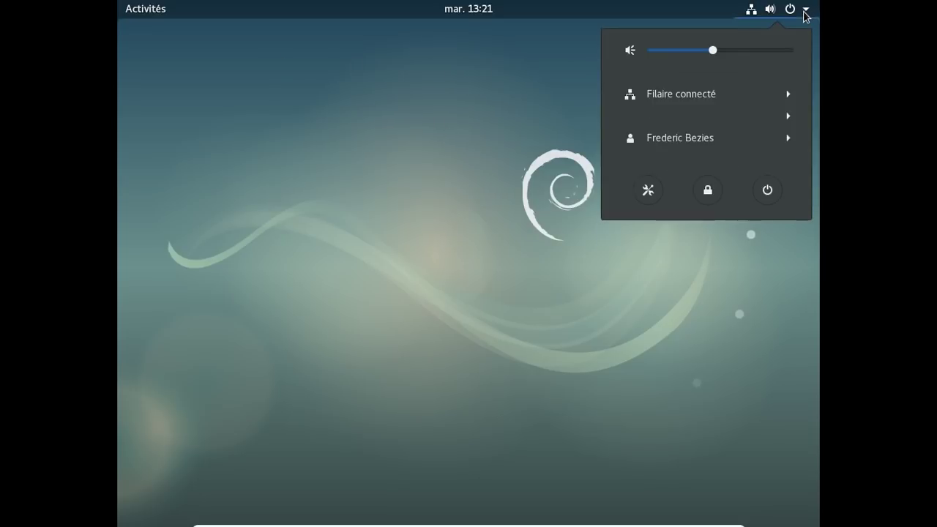
{"action": "left_click", "coordinate": [650, 189]}
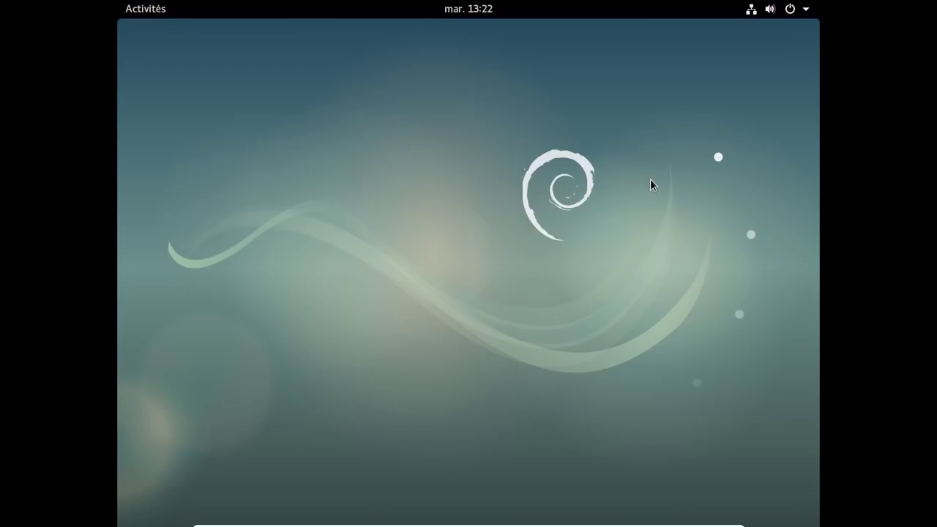
{"action": "scroll", "coordinate": [218, 433], "scroll_direction": "down", "scroll_amount": 1}
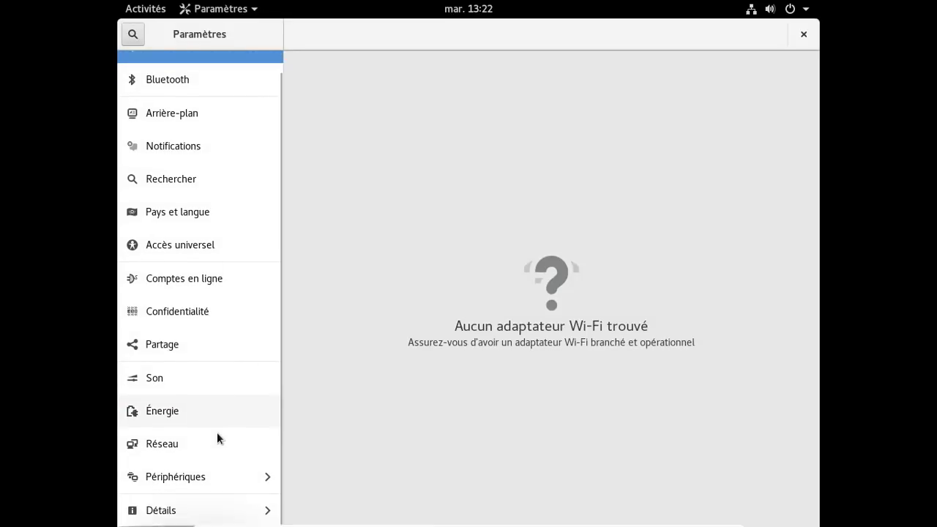
{"action": "left_click", "coordinate": [198, 511]}
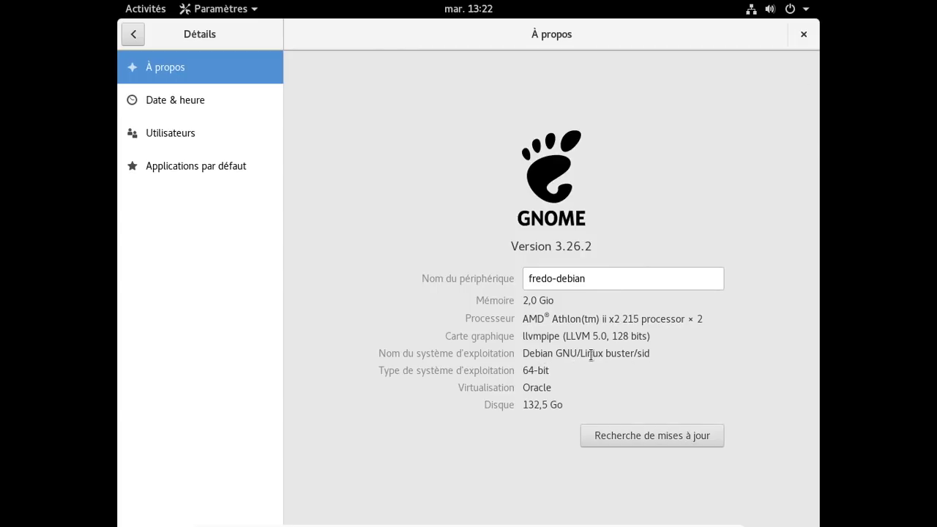
{"action": "left_click", "coordinate": [803, 34]}
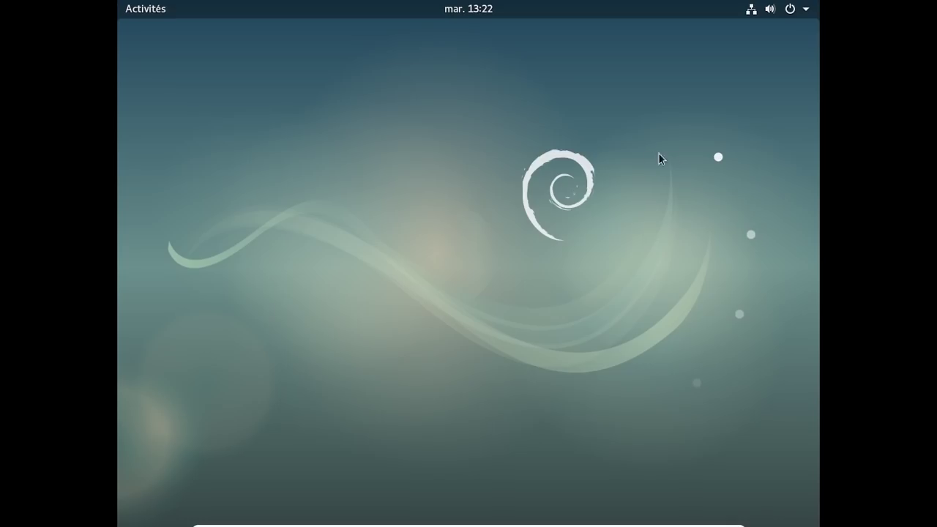
Step: Open the home folder in the Fichiers file manager and preview it as a list before returning to icon view
{"action": "left_click", "coordinate": [145, 8]}
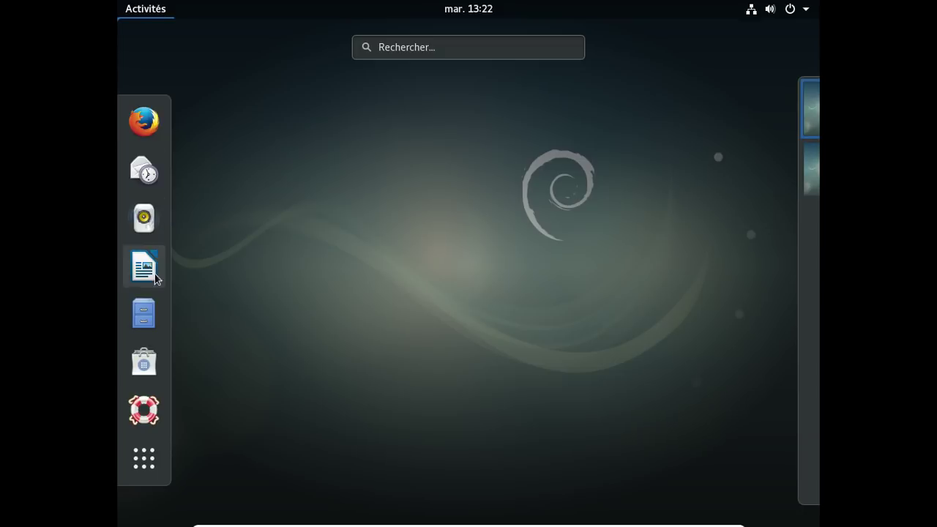
{"action": "left_click", "coordinate": [152, 301]}
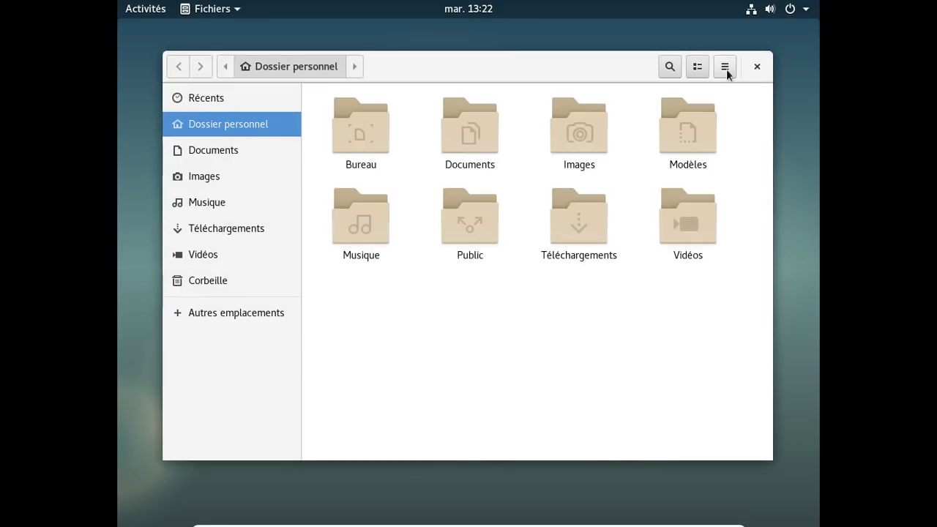
{"action": "left_click", "coordinate": [698, 67]}
{"action": "left_click", "coordinate": [698, 67]}
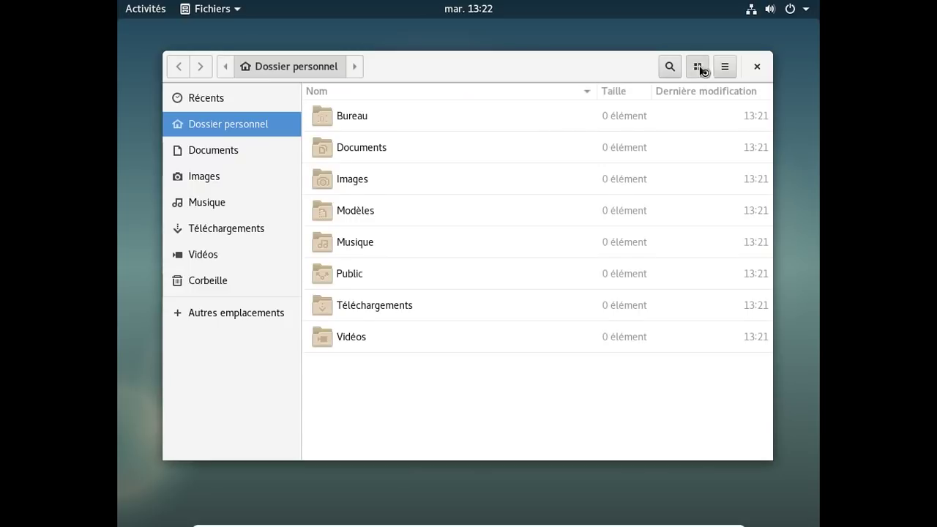
Step: Reduce the file manager's icon size to 50%, and view Autres emplacements before closing the window
{"action": "left_click", "coordinate": [727, 68]}
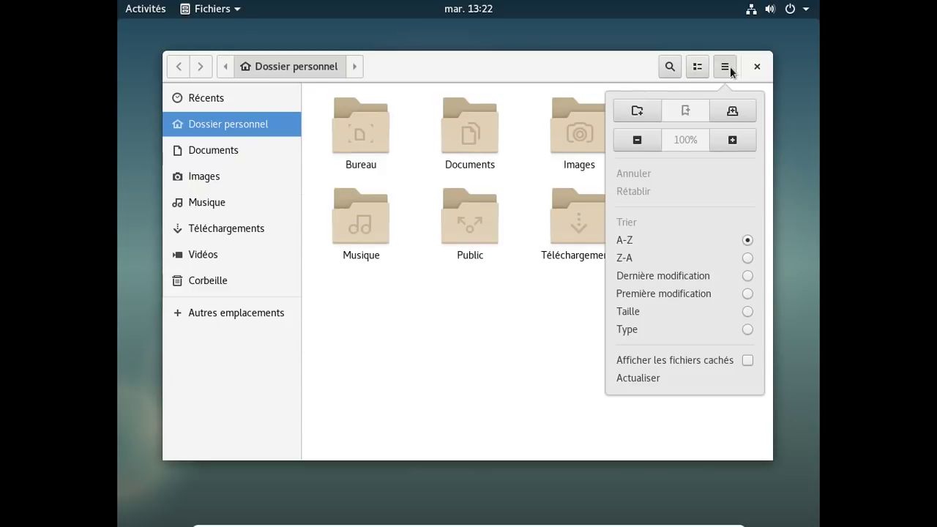
{"action": "left_click", "coordinate": [645, 146]}
{"action": "left_click", "coordinate": [646, 146]}
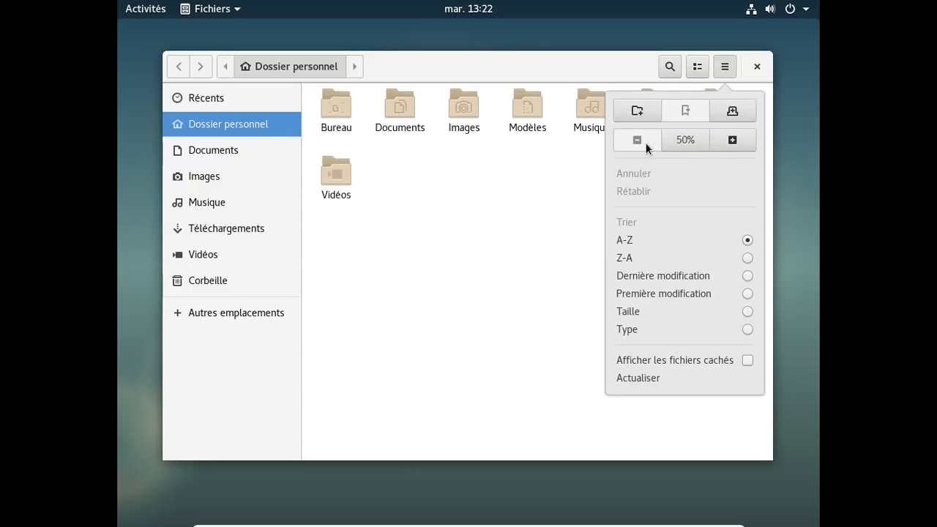
{"action": "left_click", "coordinate": [726, 73]}
{"action": "left_click", "coordinate": [247, 312]}
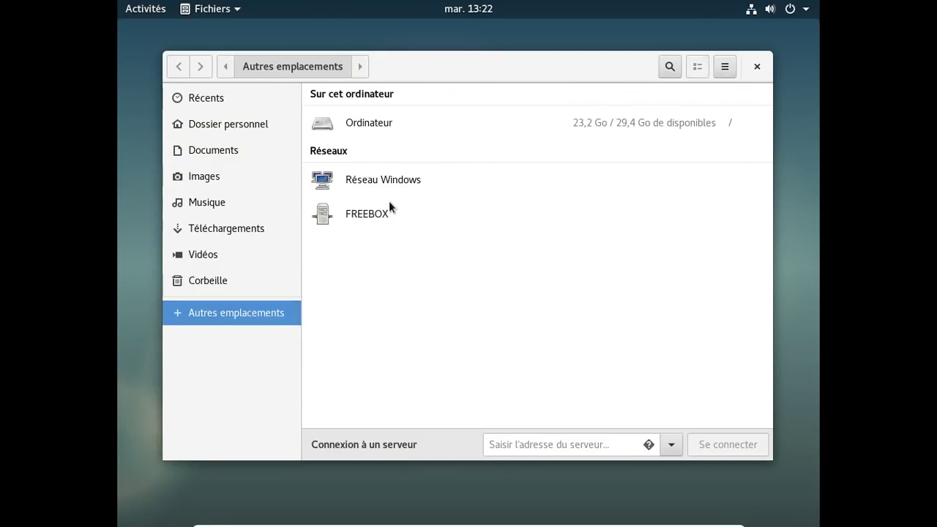
{"action": "left_click", "coordinate": [754, 66]}
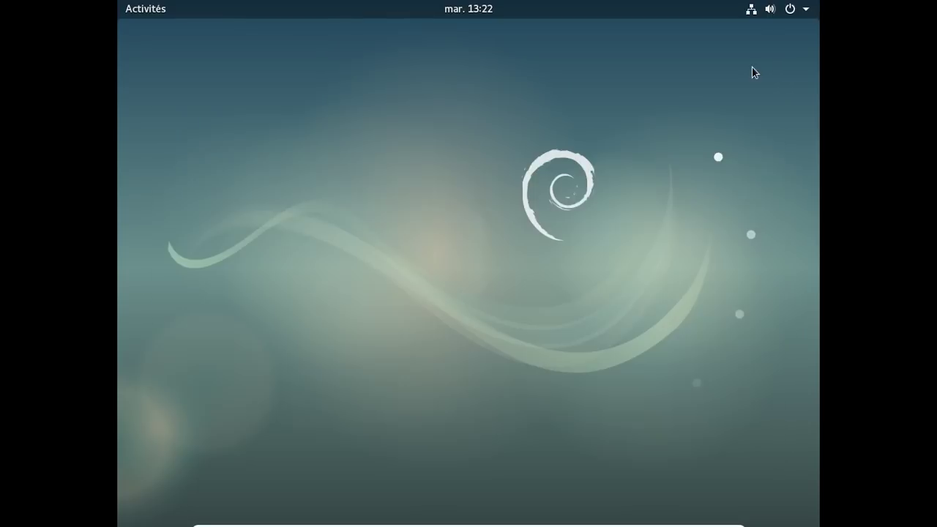
Step: Browse all three pages of installed applications and return to the first page
{"action": "left_click", "coordinate": [147, 7]}
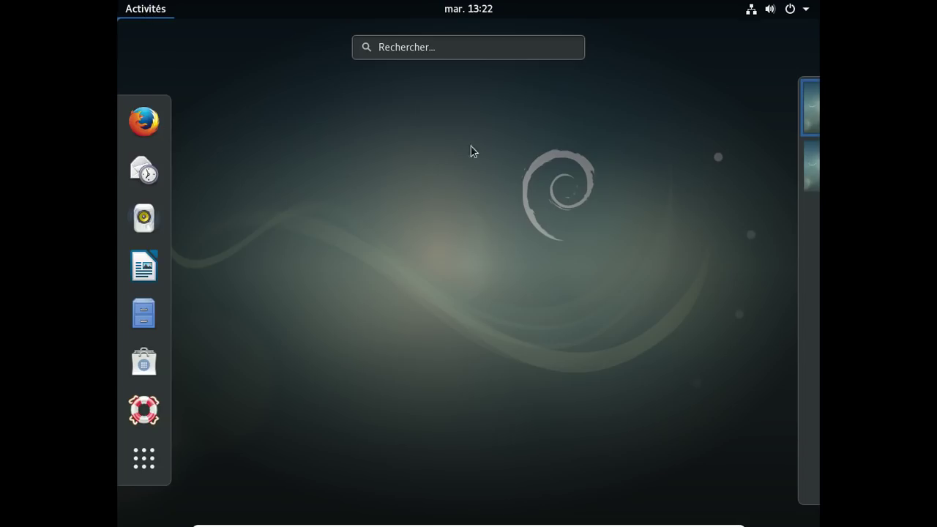
{"action": "left_click", "coordinate": [142, 459]}
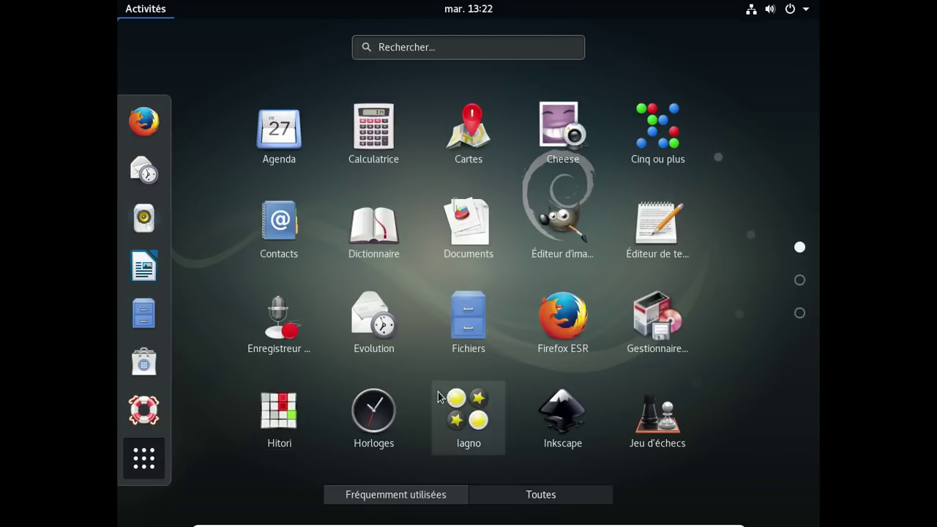
{"action": "left_click", "coordinate": [796, 286]}
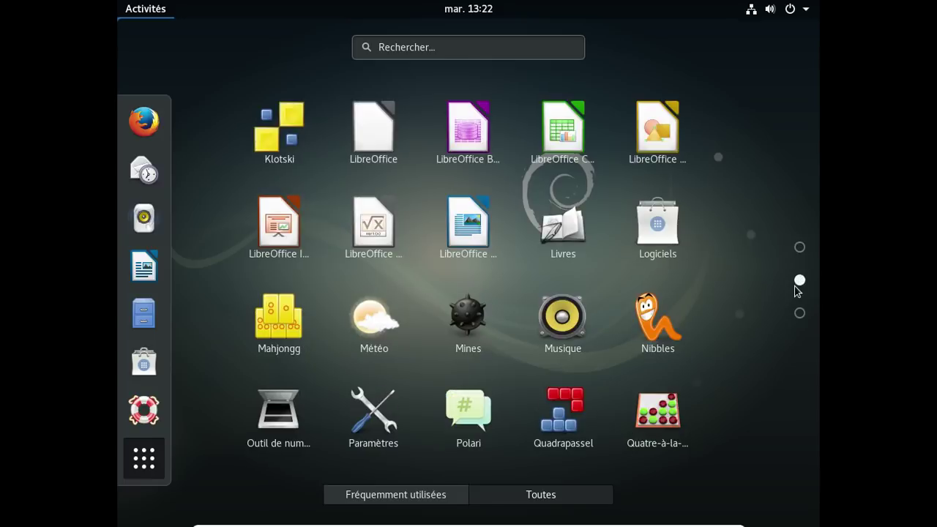
{"action": "left_click", "coordinate": [799, 314]}
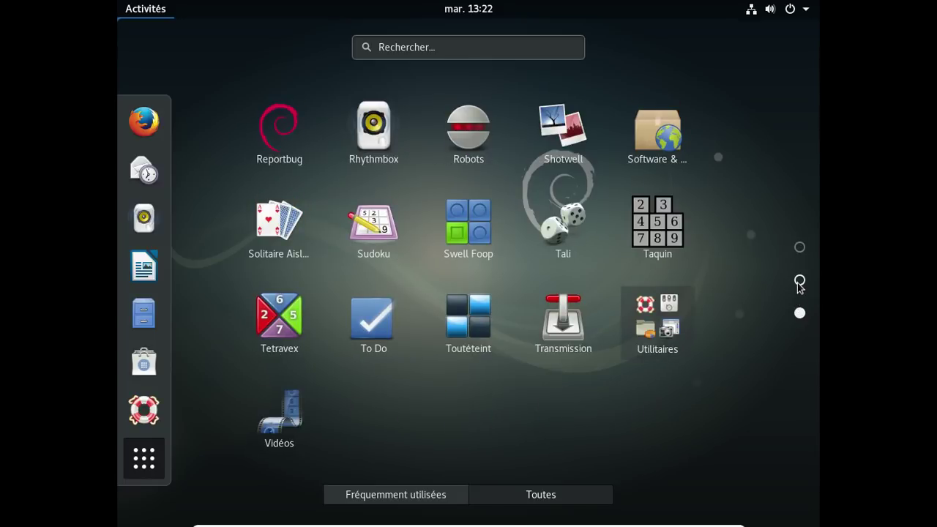
{"action": "left_click", "coordinate": [798, 280]}
{"action": "left_click", "coordinate": [800, 249]}
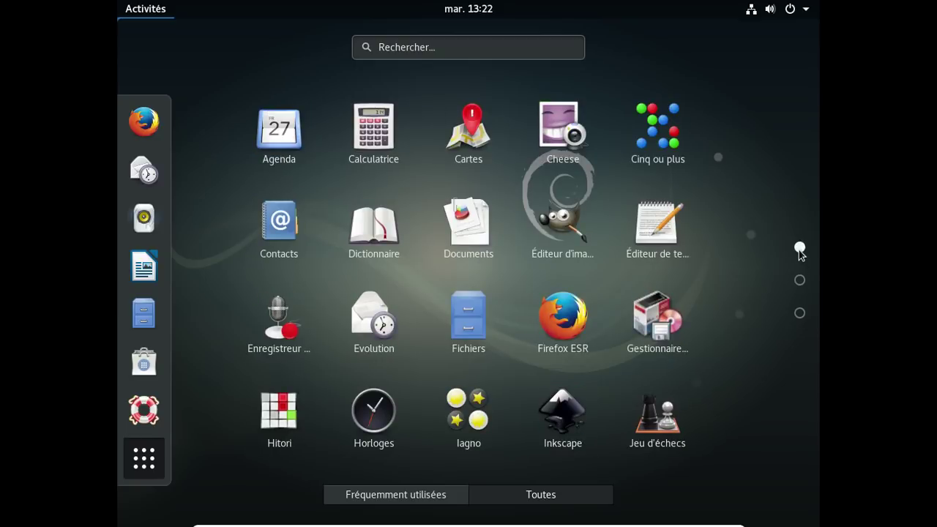
Step: Launch LibreOffice Writer, check its version in the À propos de LibreOffice dialog, and close Writer
{"action": "left_click", "coordinate": [144, 267]}
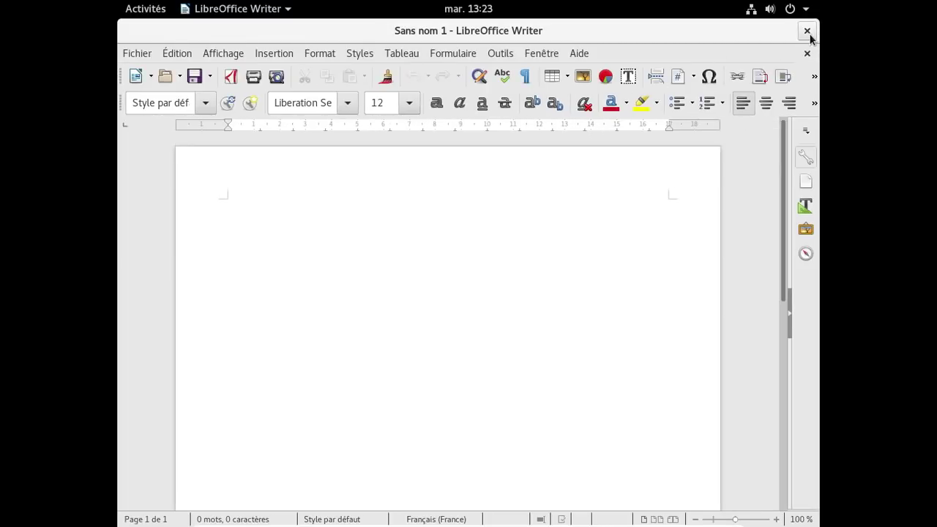
{"action": "left_click", "coordinate": [584, 56]}
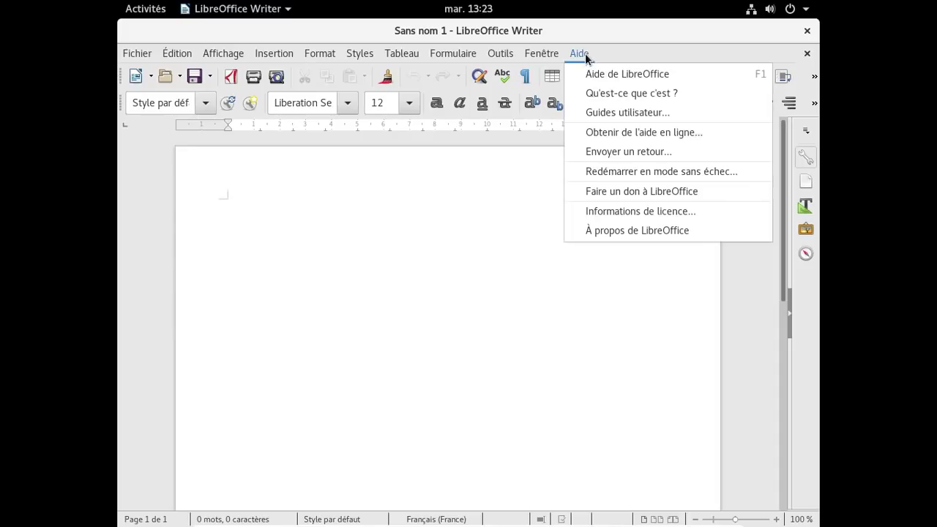
{"action": "left_click", "coordinate": [613, 231]}
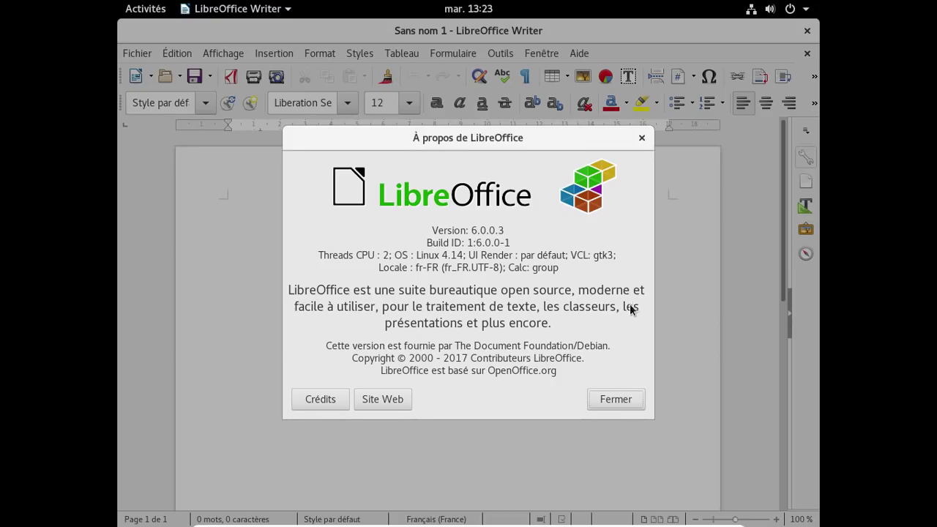
{"action": "left_click", "coordinate": [605, 401]}
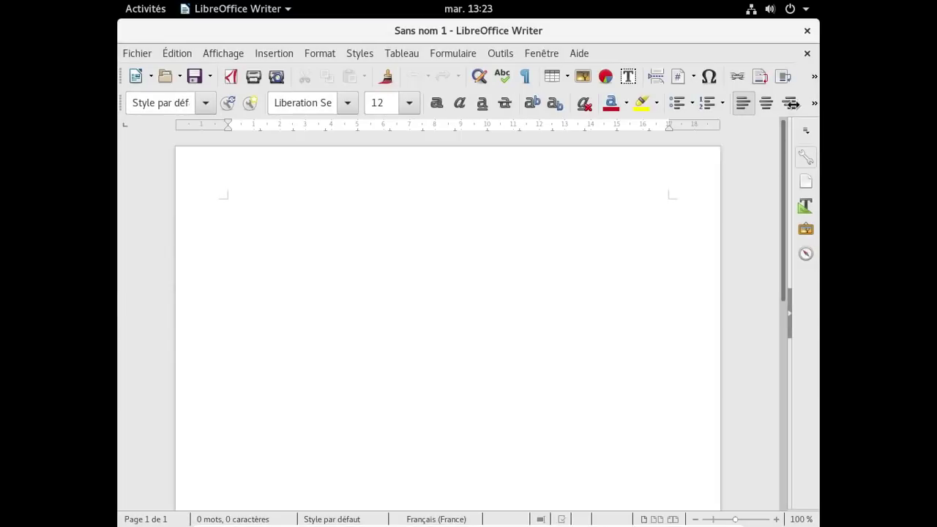
{"action": "left_click", "coordinate": [806, 30]}
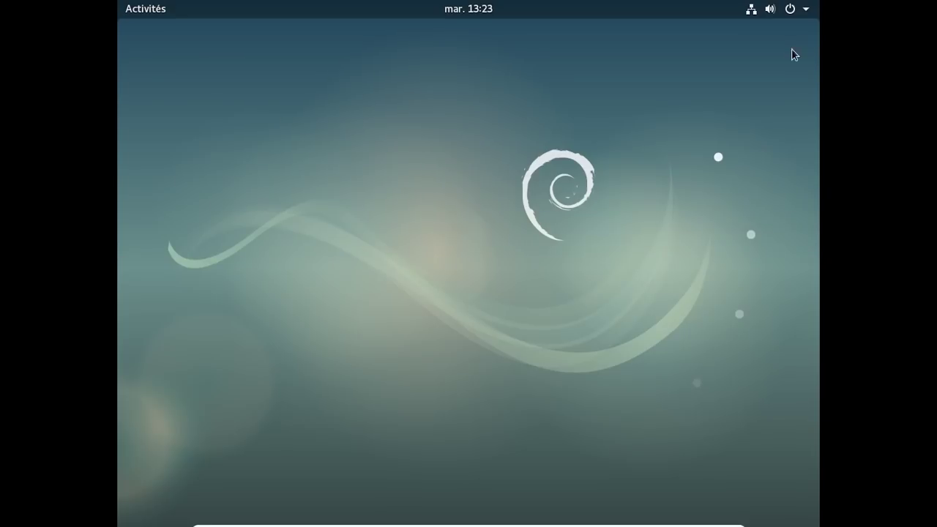
Step: Find and open the Terminal through an application search for "term", and run uname -a to show the kernel information
{"action": "left_click", "coordinate": [146, 9]}
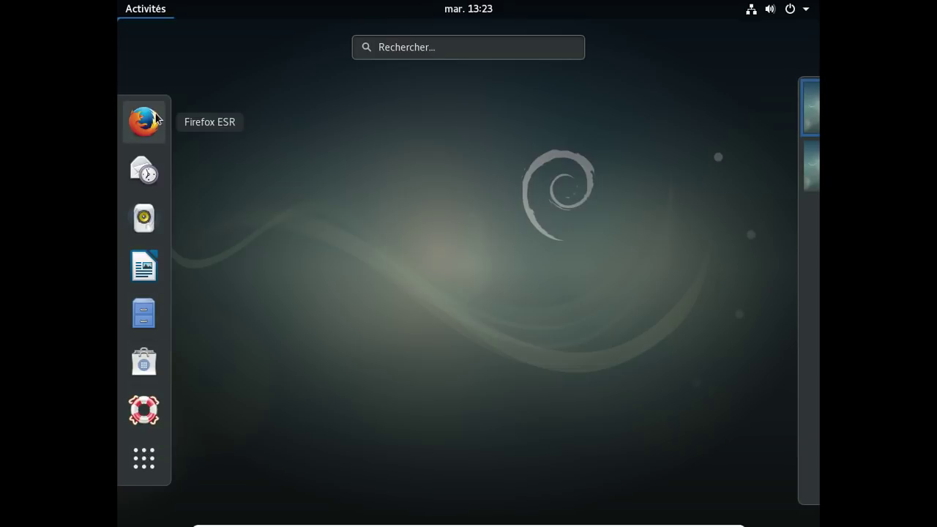
{"action": "left_click", "coordinate": [484, 45]}
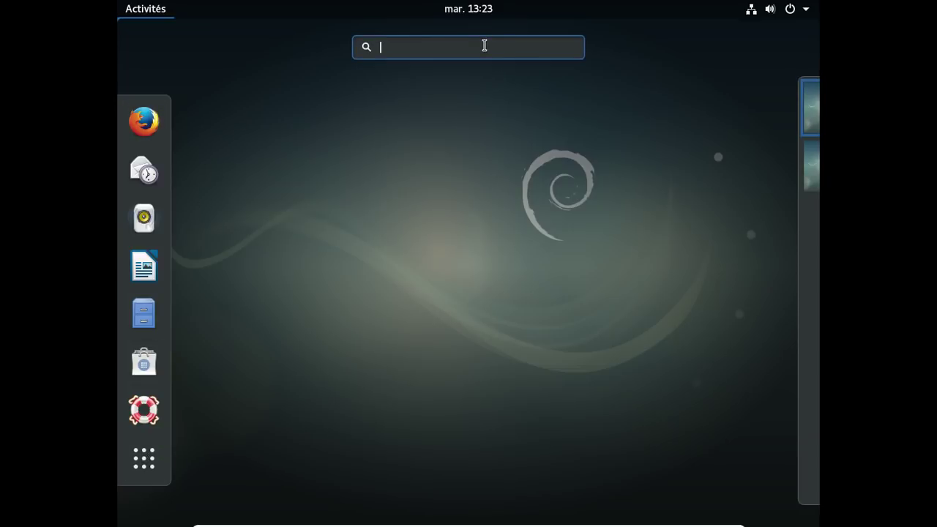
{"action": "type", "text": "term"}
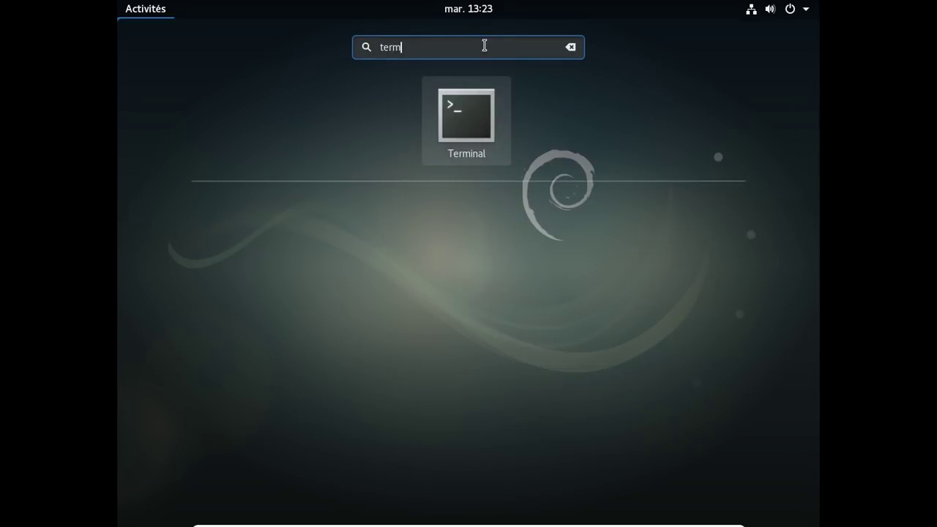
{"action": "key", "text": "Return"}
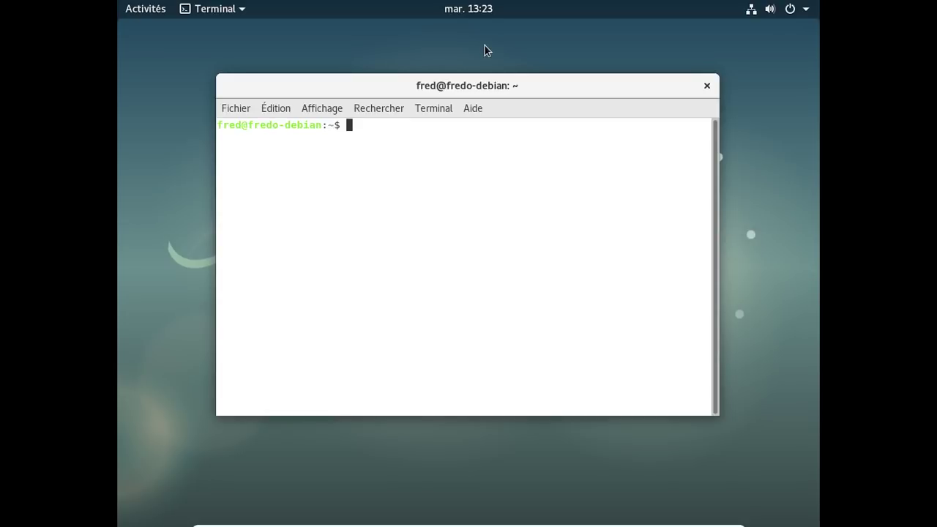
{"action": "type", "text": "uname -a"}
{"action": "key", "text": "Return"}
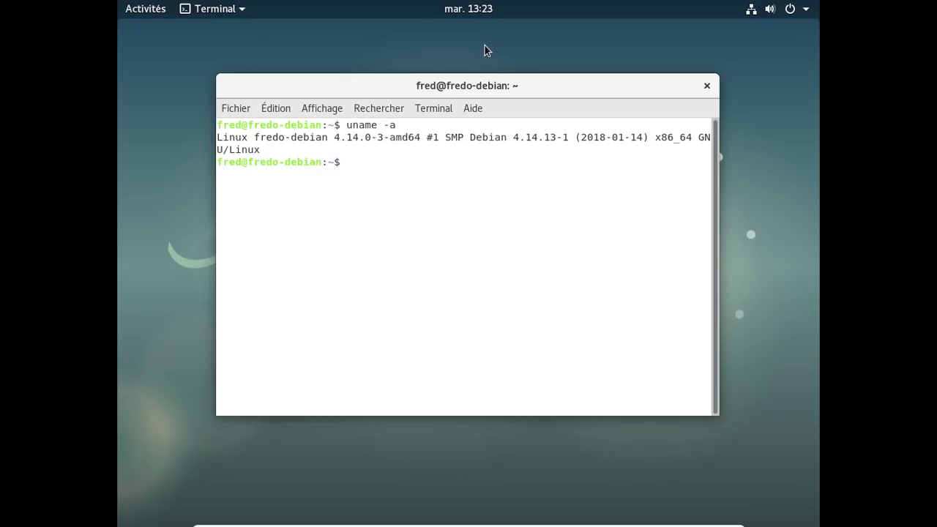
Step: Run lsb_release -a to show the distribution information, and close the terminal
{"action": "type", "text": "exit"}
{"action": "key", "text": "BackSpace"}
{"action": "key", "text": "BackSpace"}
{"action": "key", "text": "BackSpace"}
{"action": "key", "text": "BackSpace"}
{"action": "type", "text": "lsb_release -a"}
{"action": "key", "text": "Return"}
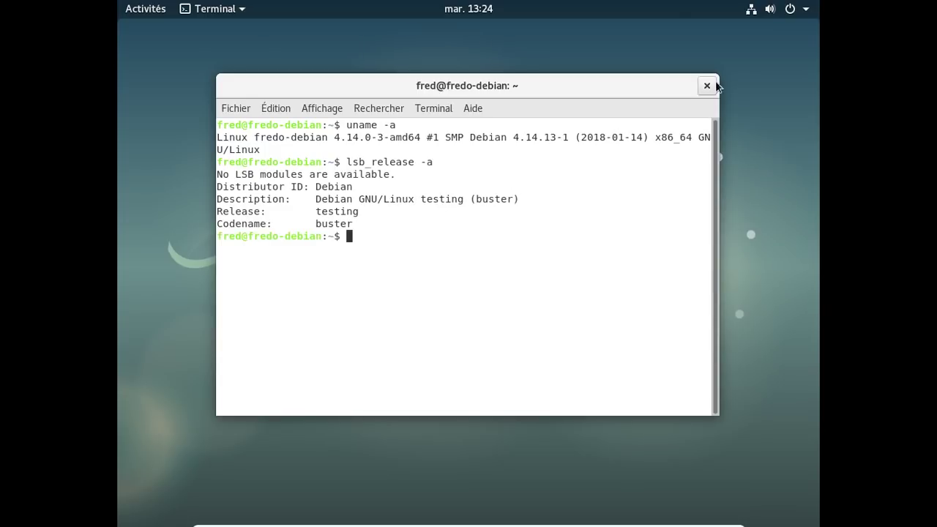
{"action": "left_click", "coordinate": [705, 87]}
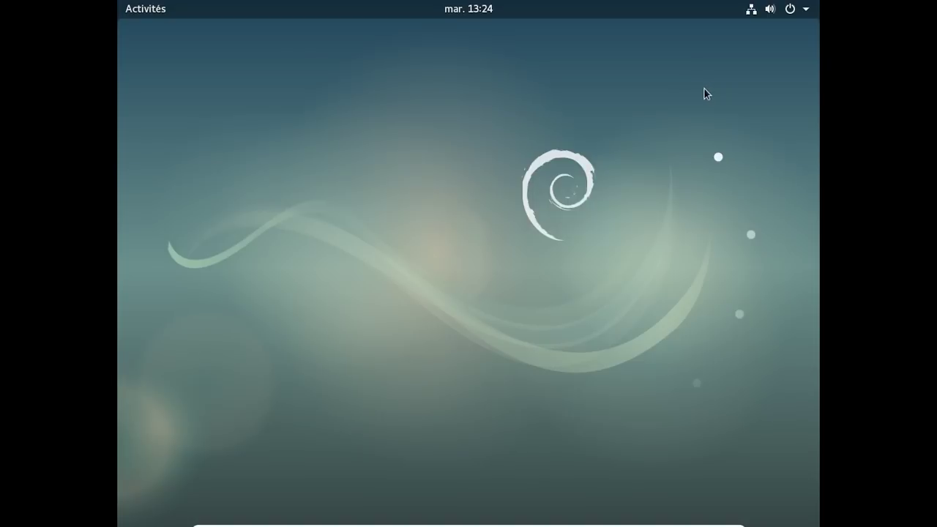
Step: Launch Firefox ESR and close the extra Nouvel onglet tab, keeping the Firefox start page
{"action": "left_click", "coordinate": [156, 14]}
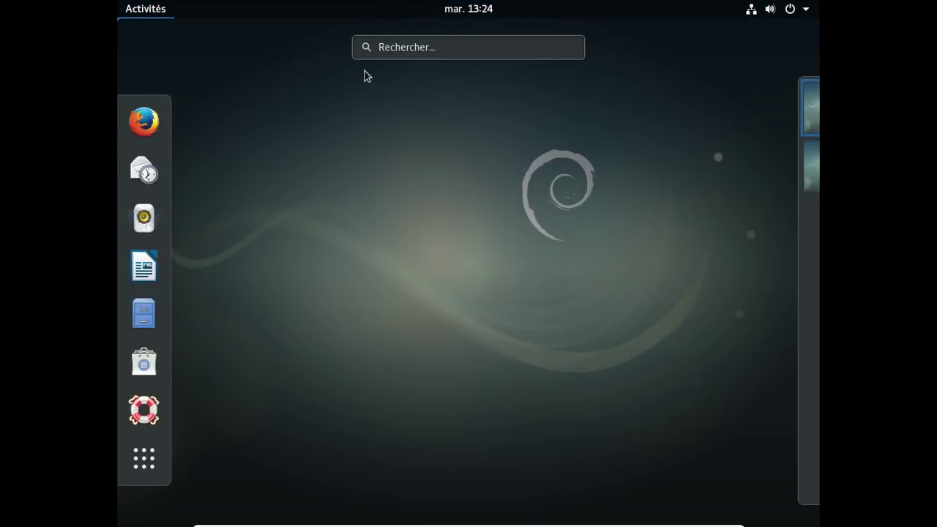
{"action": "left_click", "coordinate": [143, 122]}
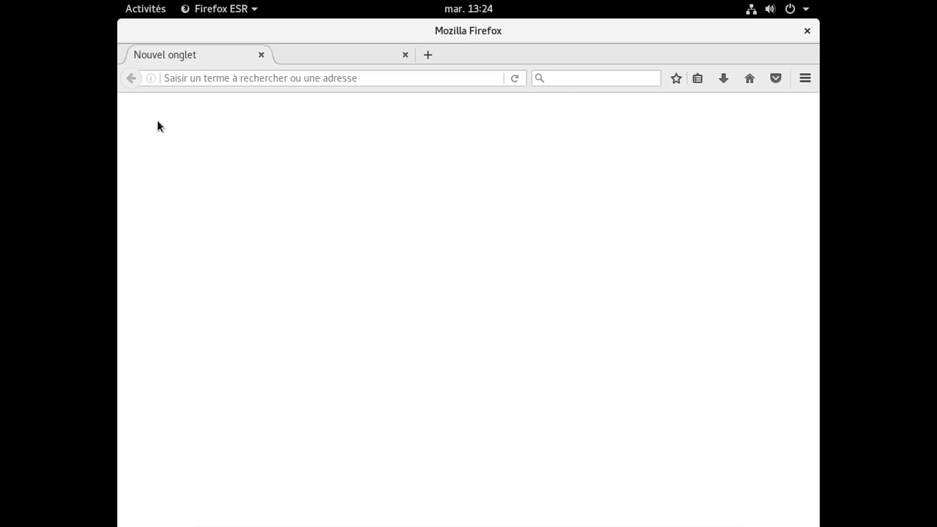
{"action": "left_click", "coordinate": [261, 55]}
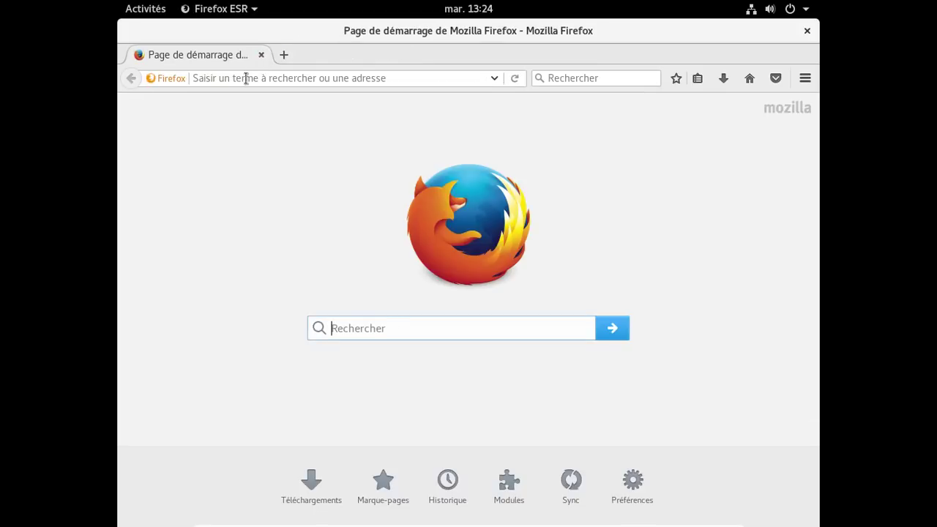
Step: Open pureos.net and go to the Security and Privacy section describing the bundled privacy tools
{"action": "type", "text": "pure"}
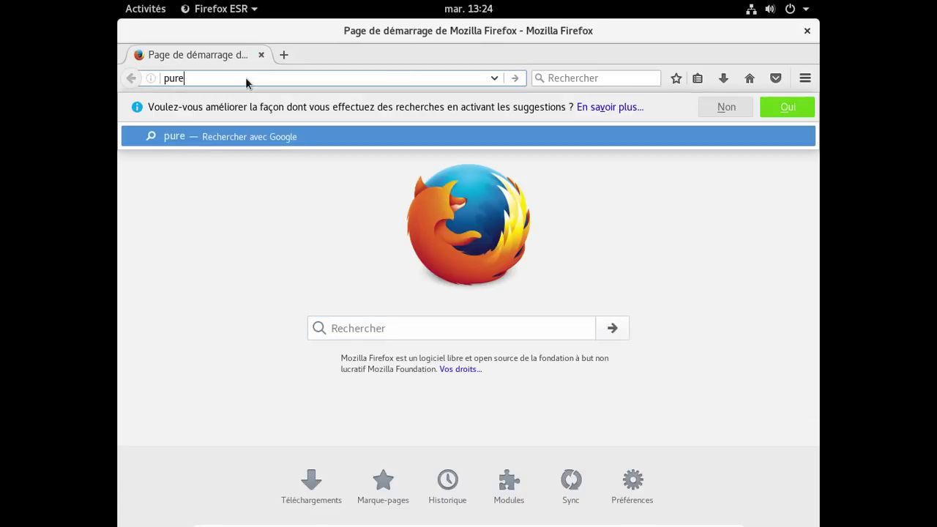
{"action": "type", "text": "os.net"}
{"action": "key", "text": "Return"}
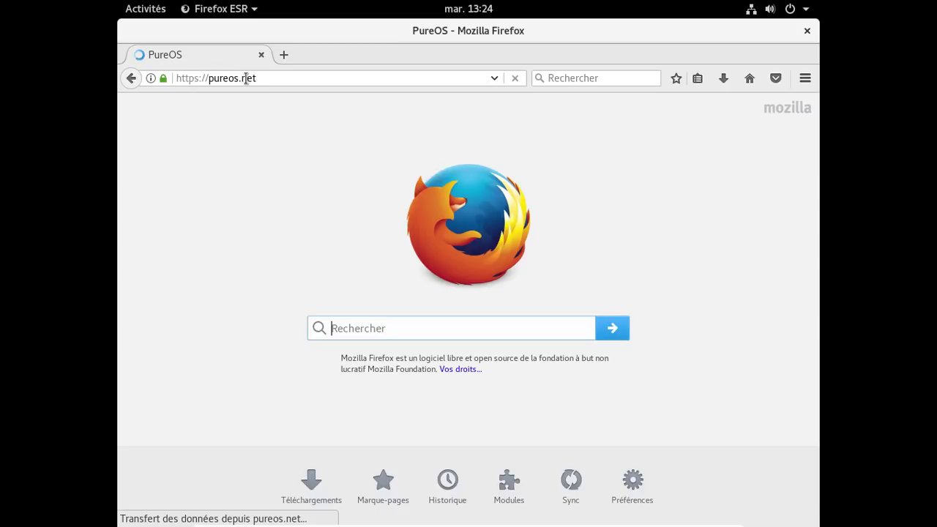
{"action": "scroll", "coordinate": [571, 265], "scroll_direction": "down", "scroll_amount": 10}
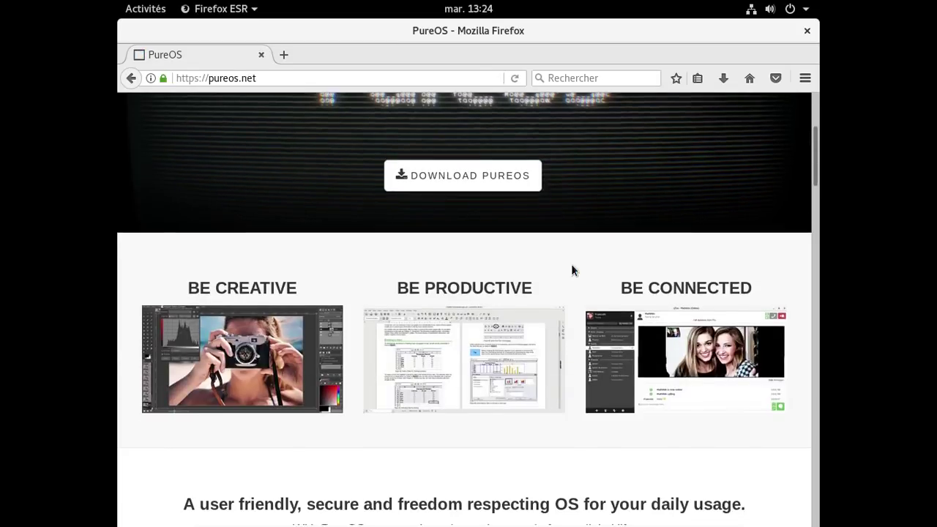
{"action": "scroll", "coordinate": [572, 270], "scroll_direction": "down", "scroll_amount": 6}
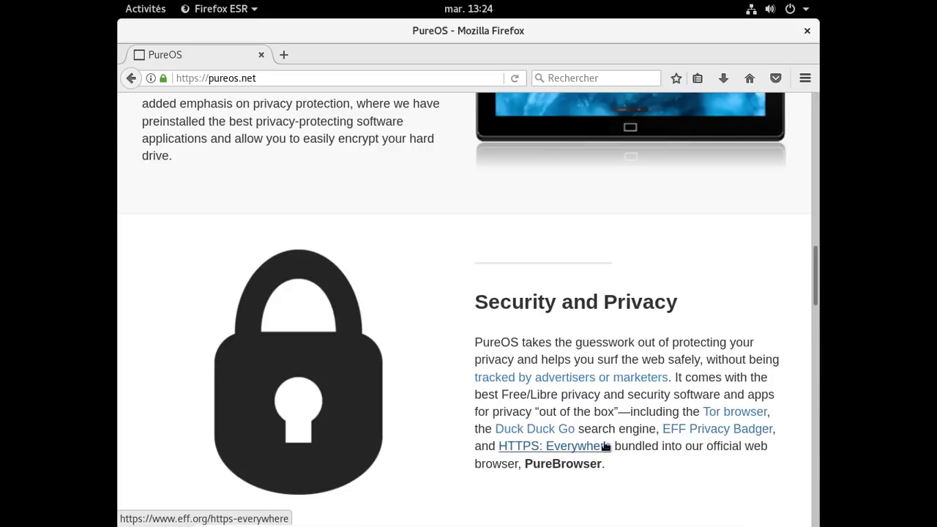
Step: Open Firefox's add-ons manager and show the installed extensions
{"action": "left_click", "coordinate": [805, 78]}
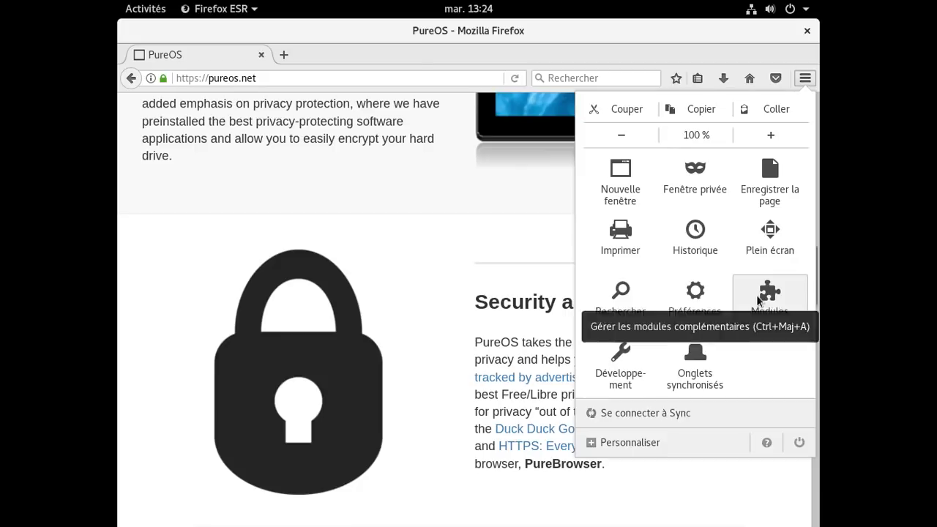
{"action": "left_click", "coordinate": [759, 297]}
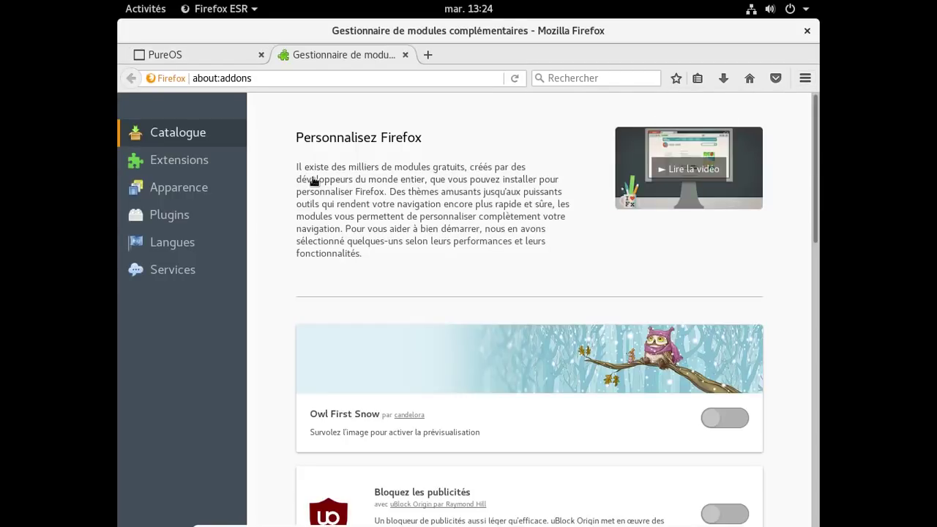
{"action": "left_click", "coordinate": [170, 164]}
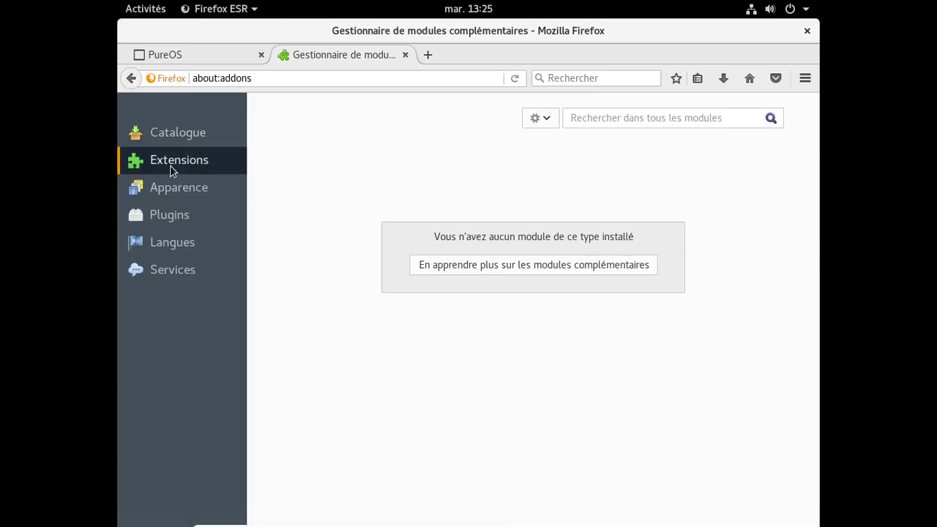
Step: Search the available add-ons for "https everywhere" and install HTTPS Everywhere
{"action": "left_click", "coordinate": [582, 118]}
{"action": "type", "text": "https"}
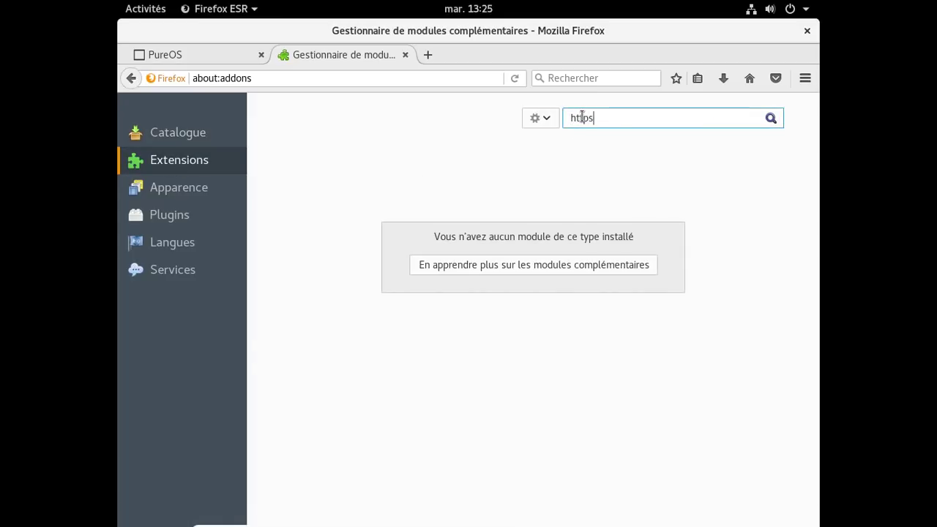
{"action": "type", "text": ":"}
{"action": "key", "text": "BackSpace"}
{"action": "type", "text": "everywwhere"}
{"action": "key", "text": "Return"}
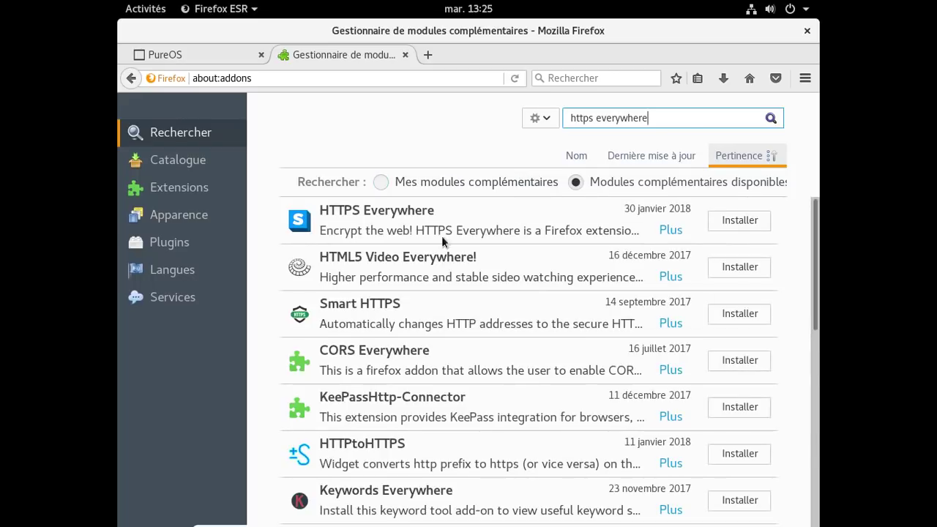
{"action": "left_click", "coordinate": [730, 218]}
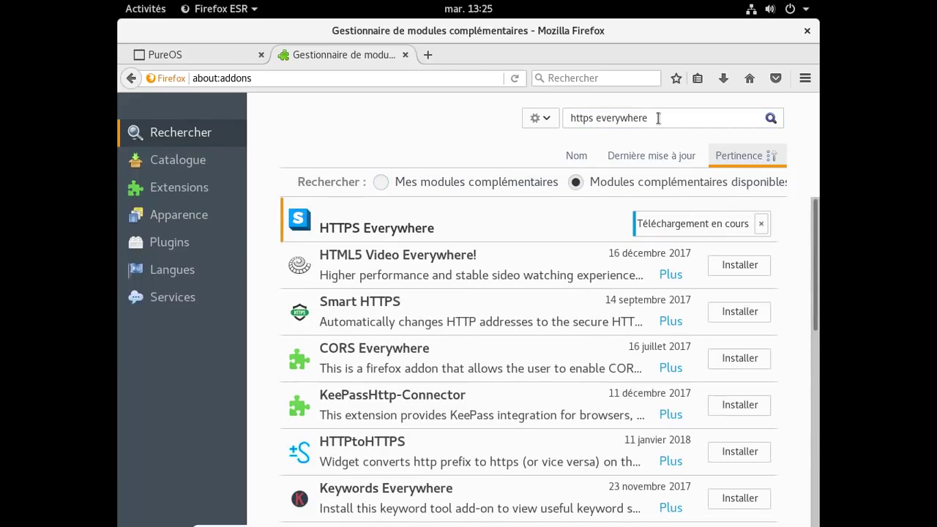
Step: Search the available add-ons for "privacy badger" and install Privacy Badger
{"action": "left_click_drag", "start_coordinate": [659, 118], "coordinate": [554, 116]}
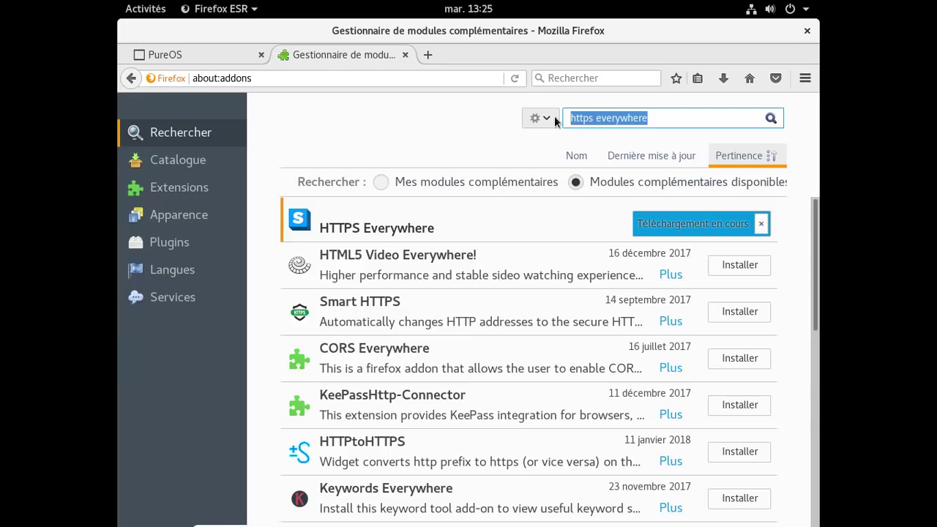
{"action": "type", "text": "privay"}
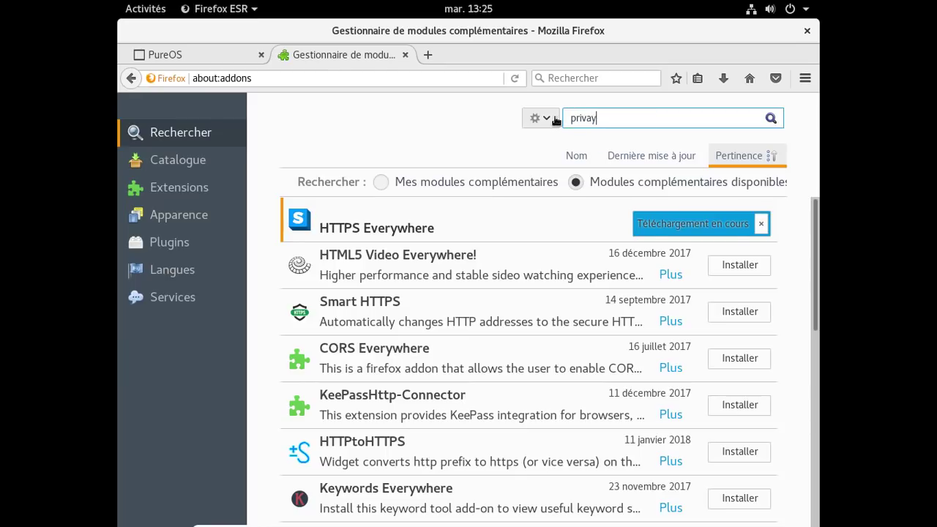
{"action": "key", "text": "BackSpace"}
{"action": "type", "text": "cy bad"}
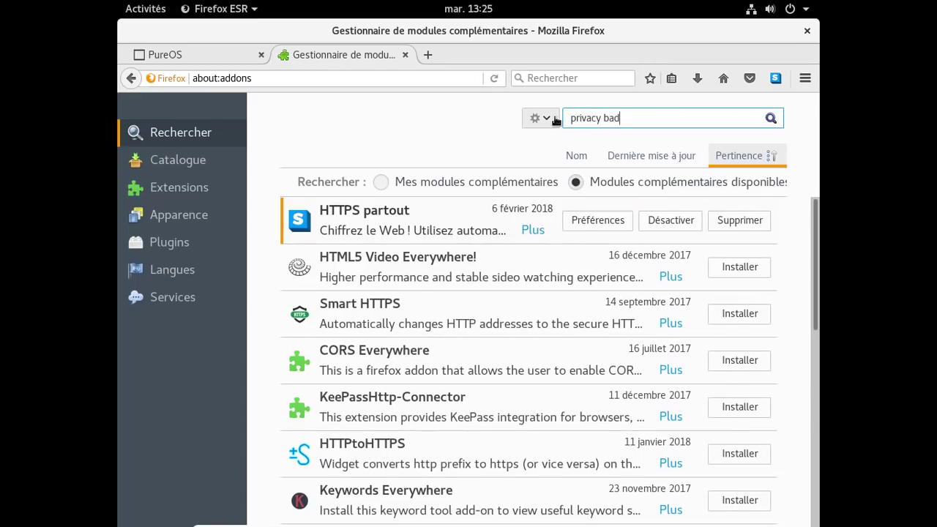
{"action": "type", "text": "ger"}
{"action": "key", "text": "Return"}
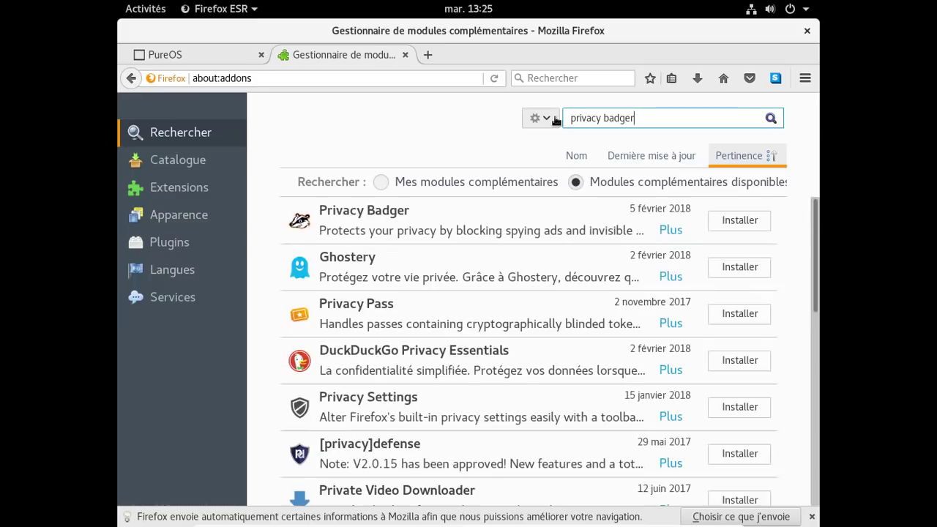
{"action": "left_click", "coordinate": [734, 220]}
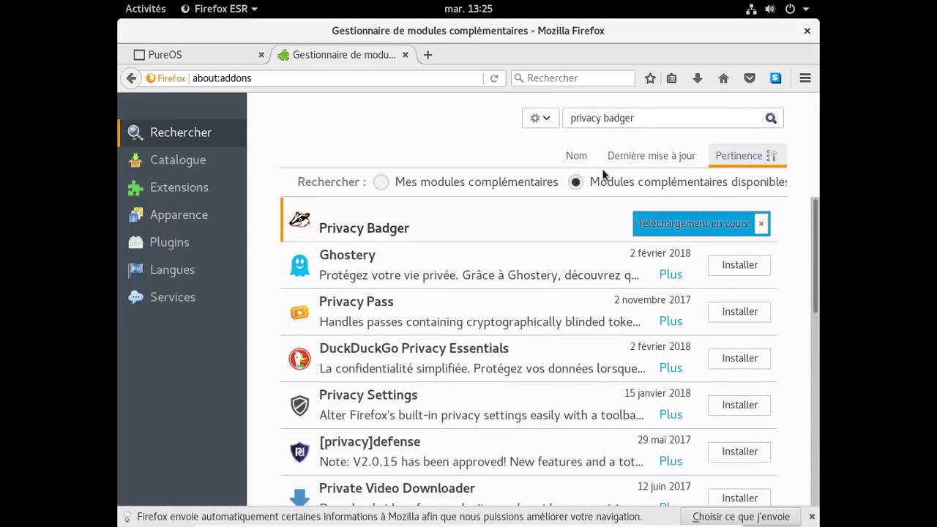
Step: Close the Privacy Badger welcome page, search the add-ons for "duckduckgo", and install DuckDuckGo Privacy Essentials
{"action": "left_click_drag", "start_coordinate": [644, 118], "coordinate": [573, 120]}
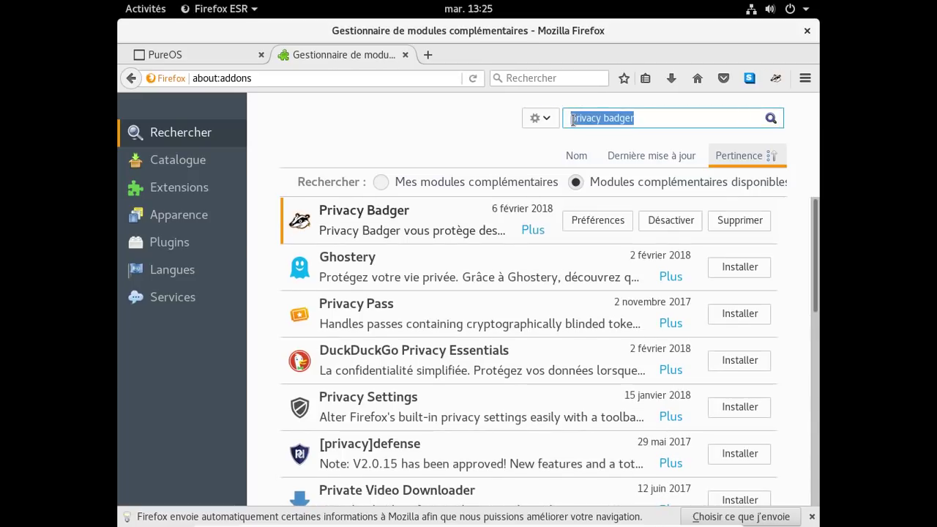
{"action": "key", "text": "BackSpace"}
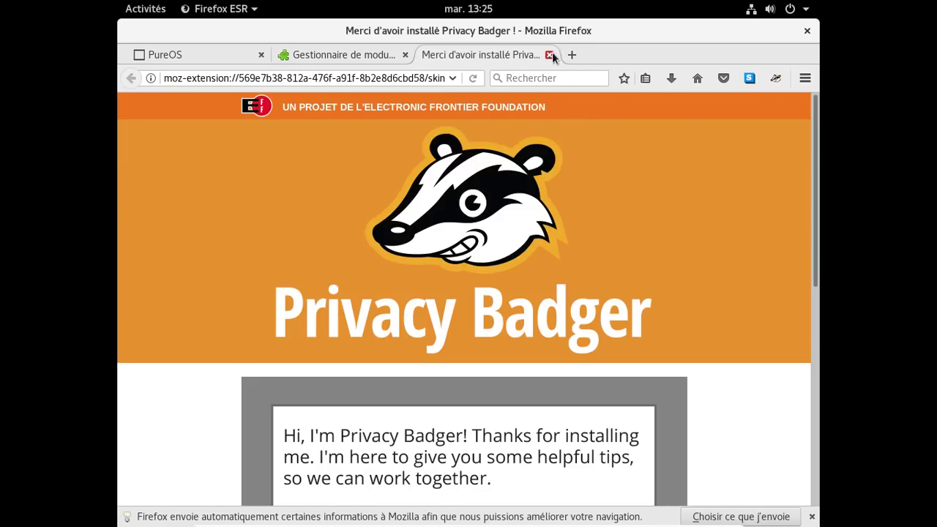
{"action": "left_click", "coordinate": [550, 55]}
{"action": "type", "text": "duc"}
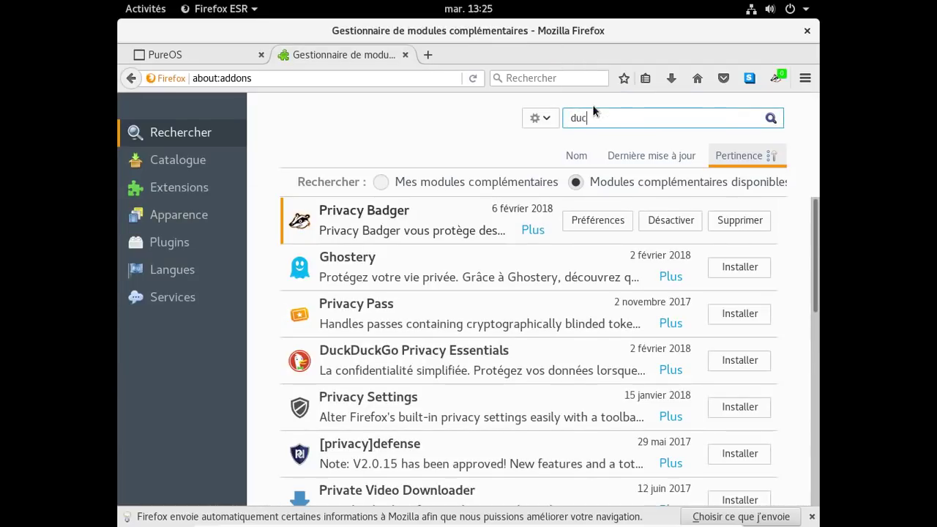
{"action": "type", "text": "kduckgo"}
{"action": "key", "text": "Return"}
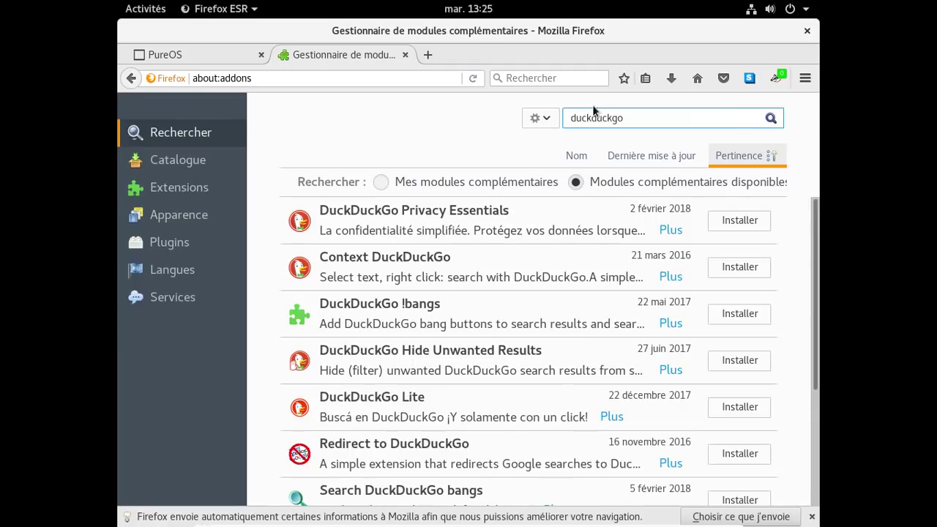
{"action": "left_click", "coordinate": [737, 228]}
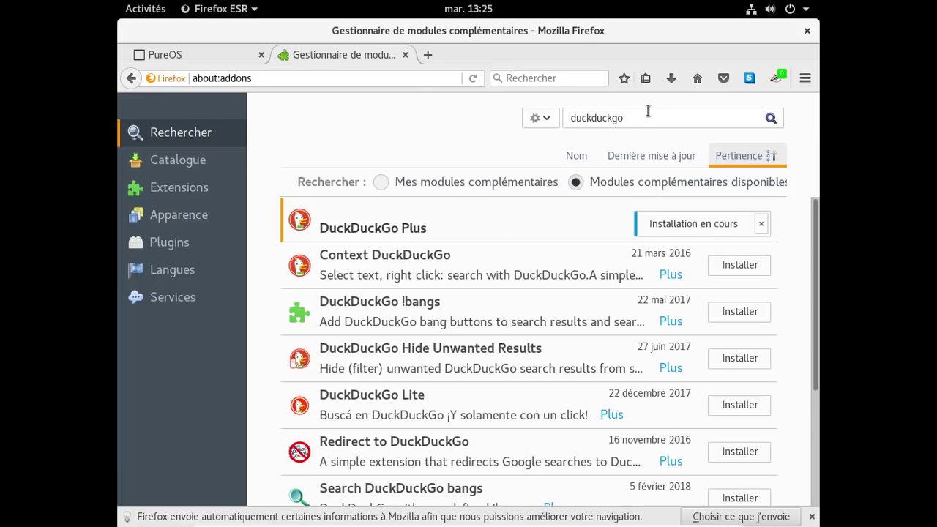
Step: Follow the Tor browser link on the PureOS page, dismiss the Mode lecture tip, and review the Stable Tor Browser downloads by language
{"action": "left_click", "coordinate": [216, 55]}
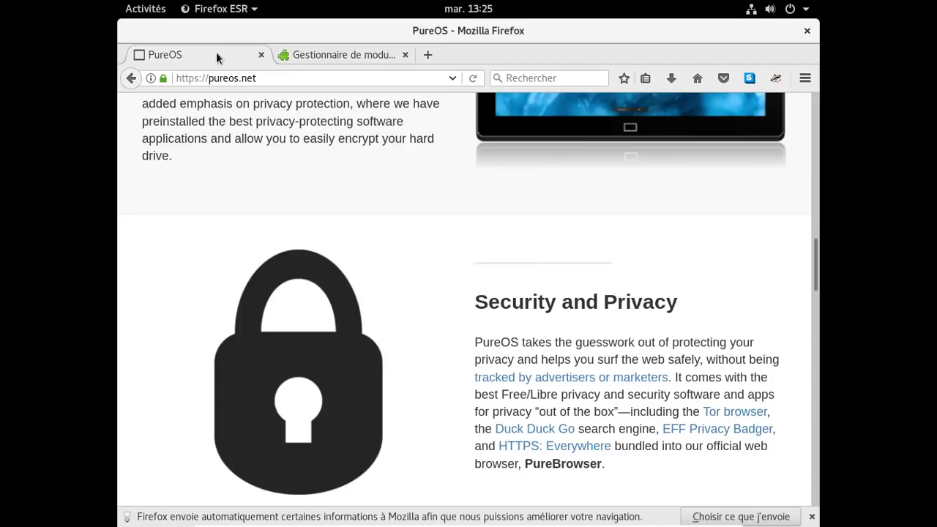
{"action": "left_click", "coordinate": [734, 414]}
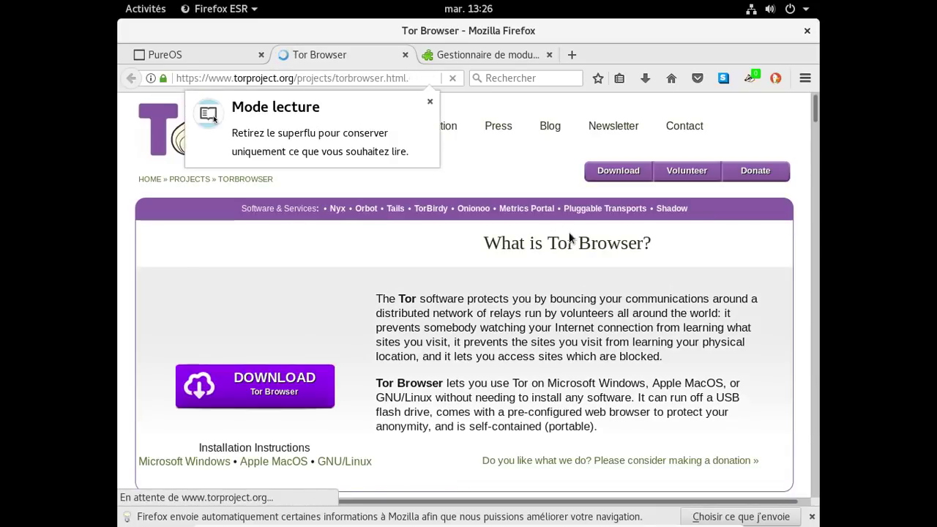
{"action": "scroll", "coordinate": [570, 238], "scroll_direction": "down", "scroll_amount": 4}
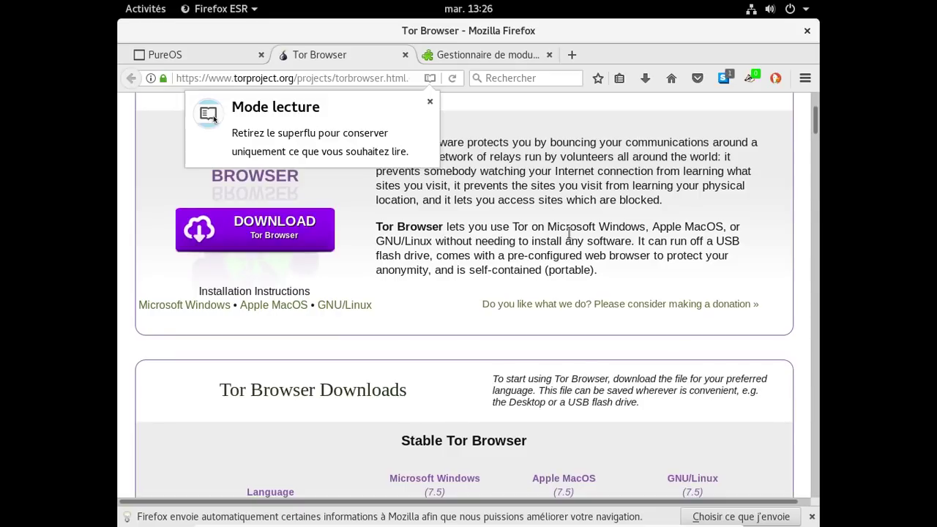
{"action": "left_click", "coordinate": [430, 101]}
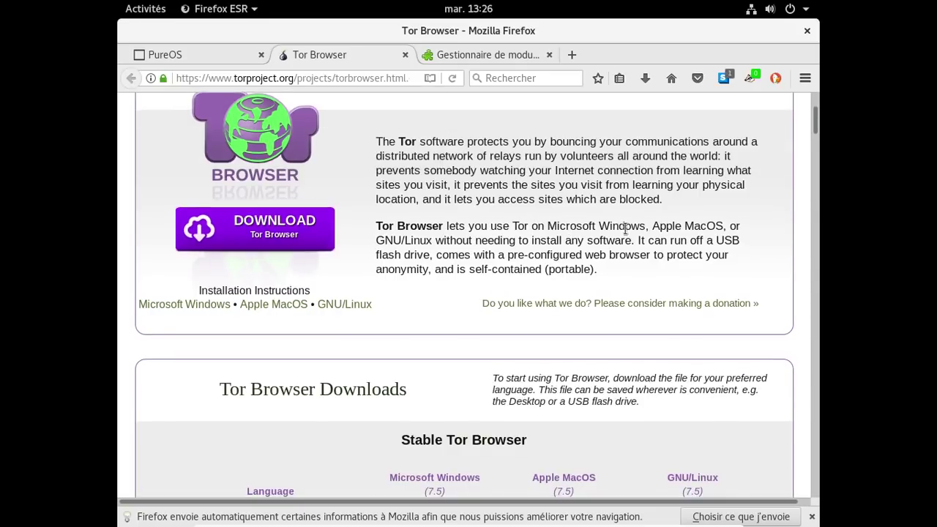
{"action": "scroll", "coordinate": [626, 229], "scroll_direction": "down", "scroll_amount": 4}
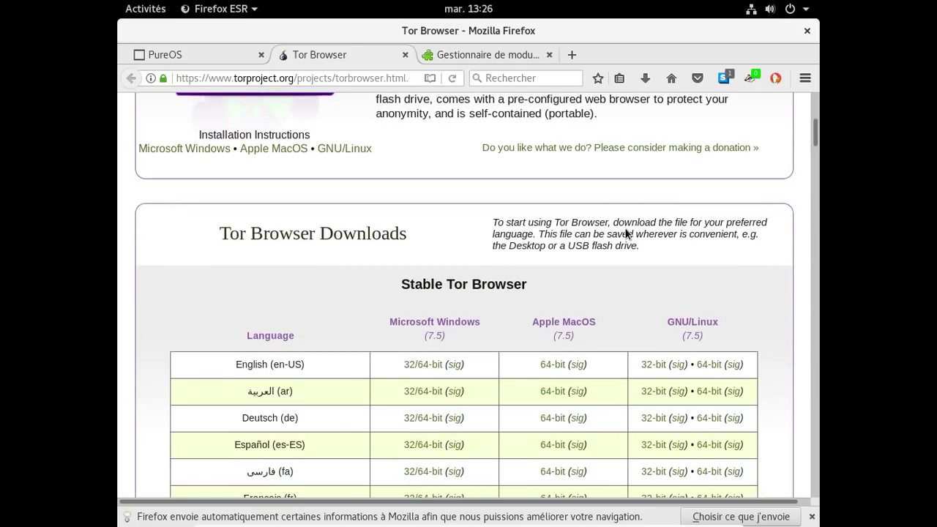
{"action": "scroll", "coordinate": [626, 233], "scroll_direction": "down", "scroll_amount": 4}
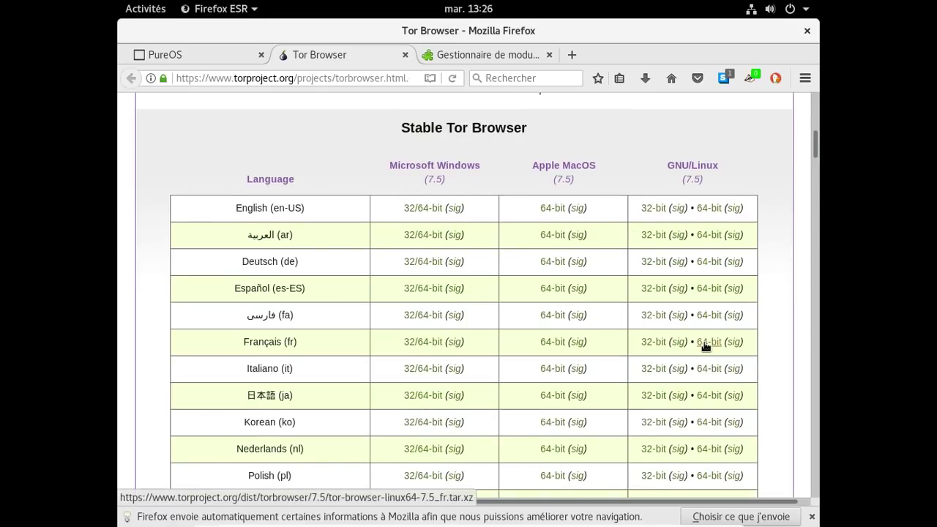
{"action": "scroll", "coordinate": [706, 346], "scroll_direction": "up", "scroll_amount": 9}
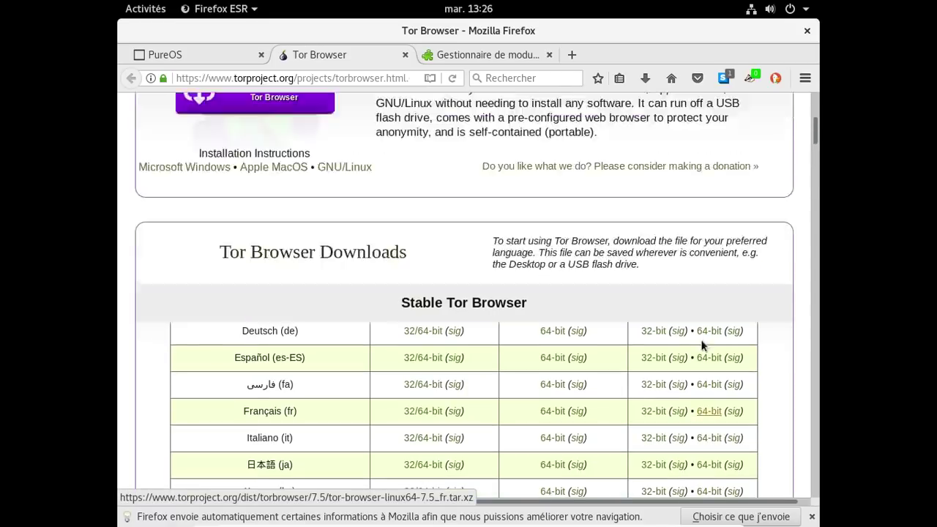
{"action": "scroll", "coordinate": [703, 344], "scroll_direction": "up", "scroll_amount": 3}
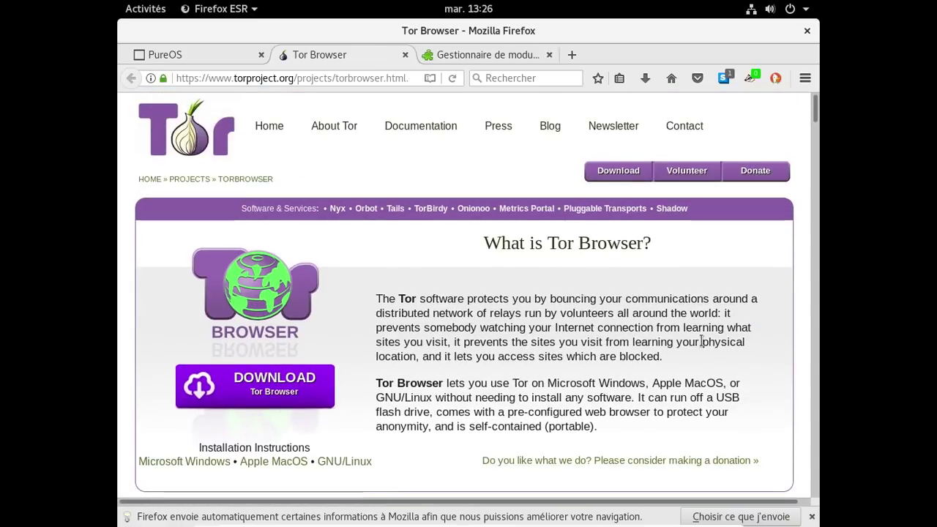
Step: Open the Tor download page and choose Français as the language for Tor Browser for Linux (64-Bit)
{"action": "left_click", "coordinate": [617, 172]}
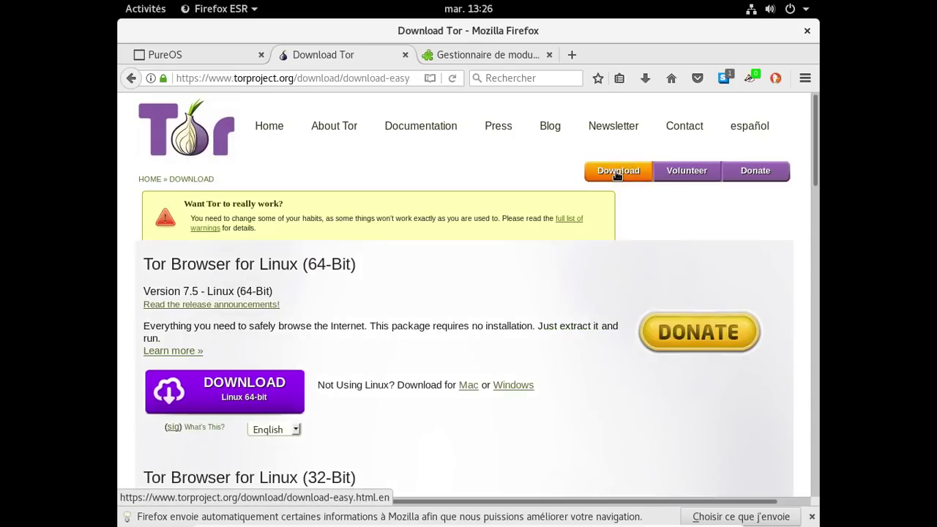
{"action": "scroll", "coordinate": [617, 176], "scroll_direction": "down", "scroll_amount": 3}
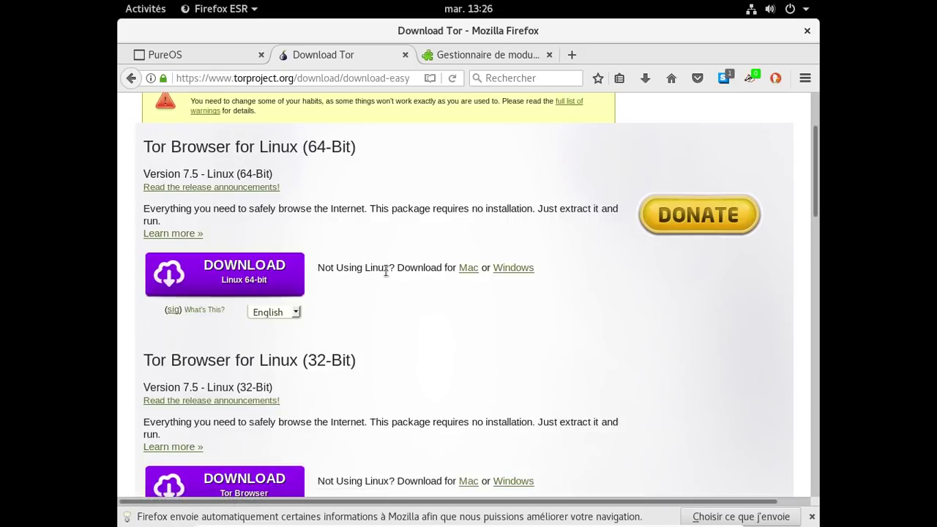
{"action": "left_click", "coordinate": [296, 314]}
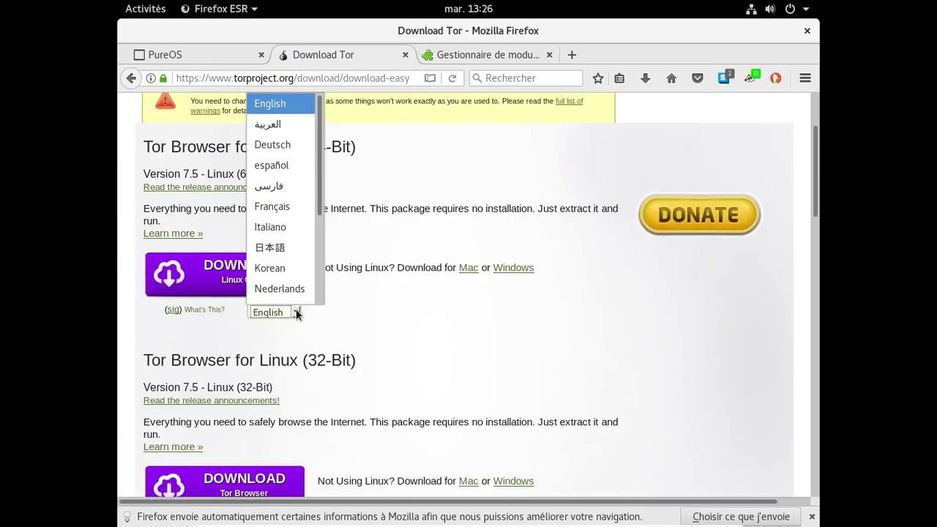
{"action": "key", "text": "Escape"}
{"action": "key", "text": "Down"}
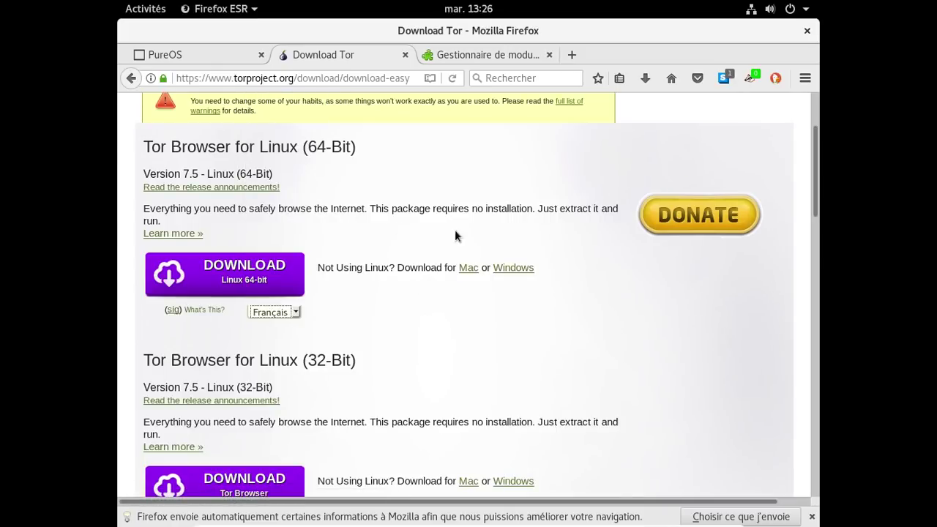
Step: Open the full list of Tor downloads through View All Downloads
{"action": "scroll", "coordinate": [456, 231], "scroll_direction": "down", "scroll_amount": 3}
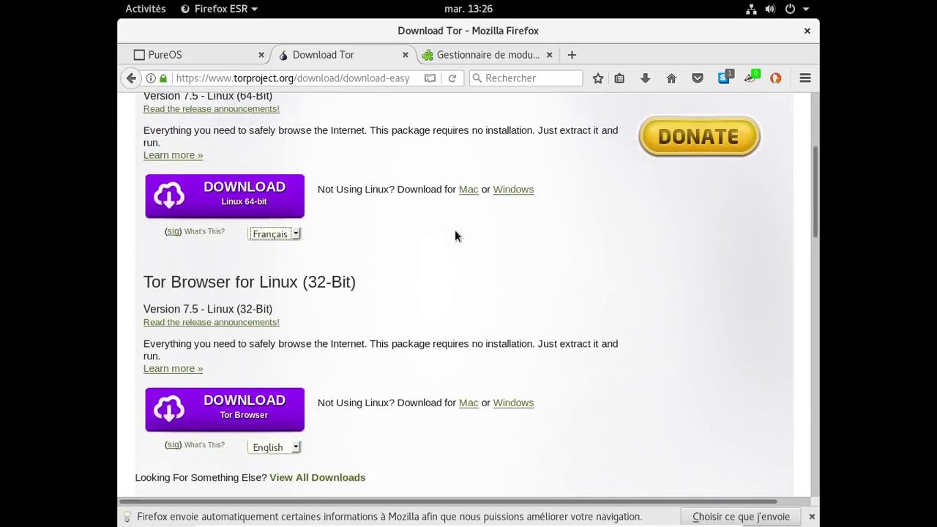
{"action": "scroll", "coordinate": [455, 236], "scroll_direction": "down", "scroll_amount": 3}
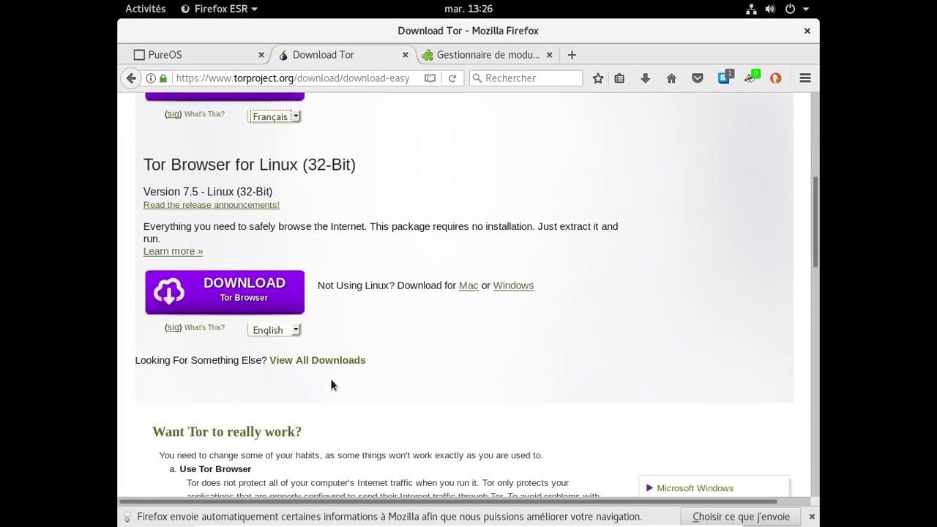
{"action": "left_click", "coordinate": [329, 363]}
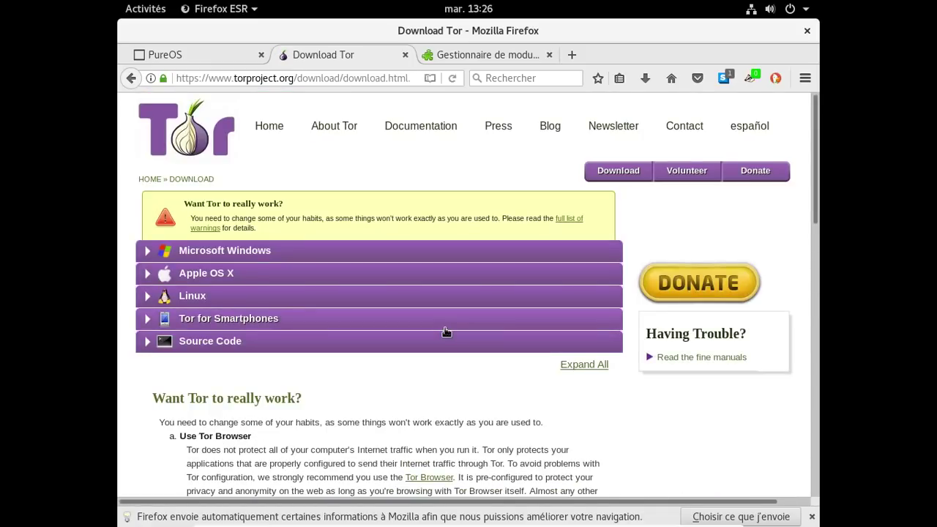
Step: Expand the Linux section of the Tor download list and review the Tor Browser packages offered for 64-bit and 32-bit
{"action": "left_click", "coordinate": [149, 300]}
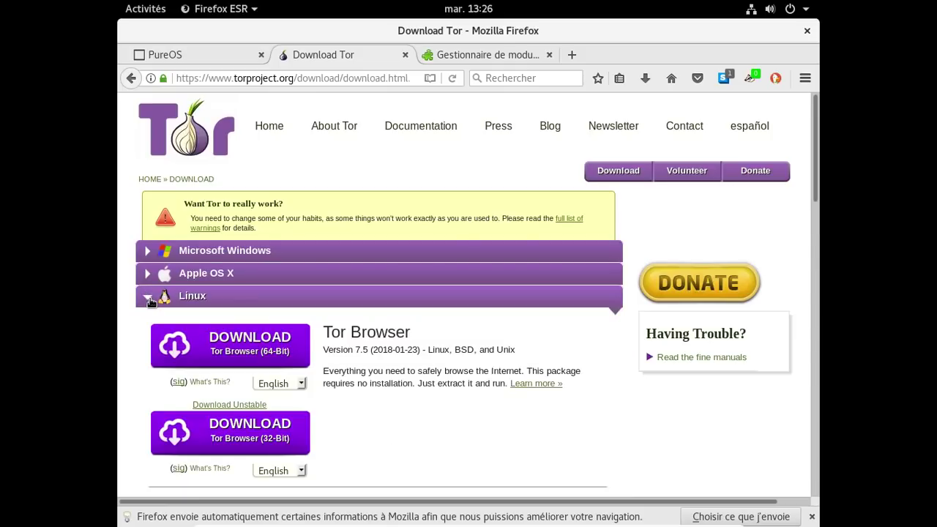
{"action": "scroll", "coordinate": [445, 329], "scroll_direction": "down", "scroll_amount": 2}
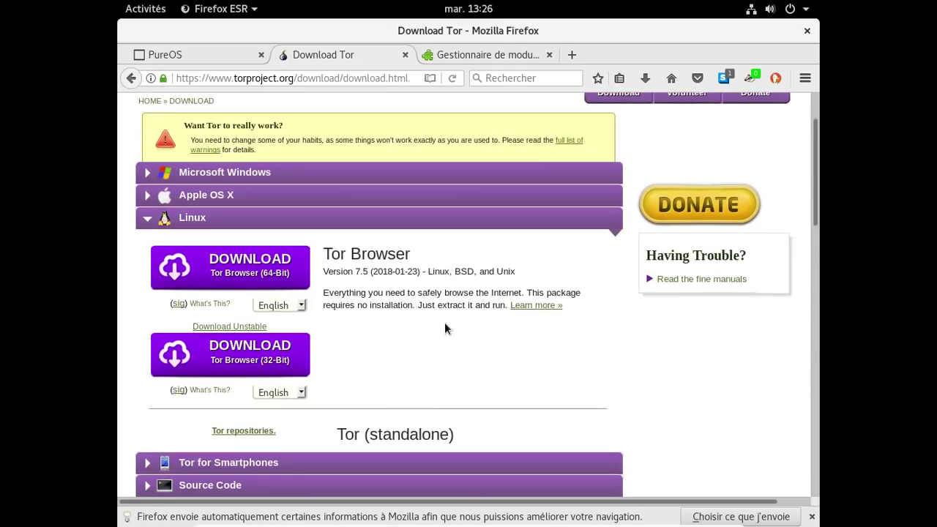
{"action": "scroll", "coordinate": [444, 326], "scroll_direction": "down", "scroll_amount": 3}
{"action": "scroll", "coordinate": [445, 323], "scroll_direction": "down", "scroll_amount": 1}
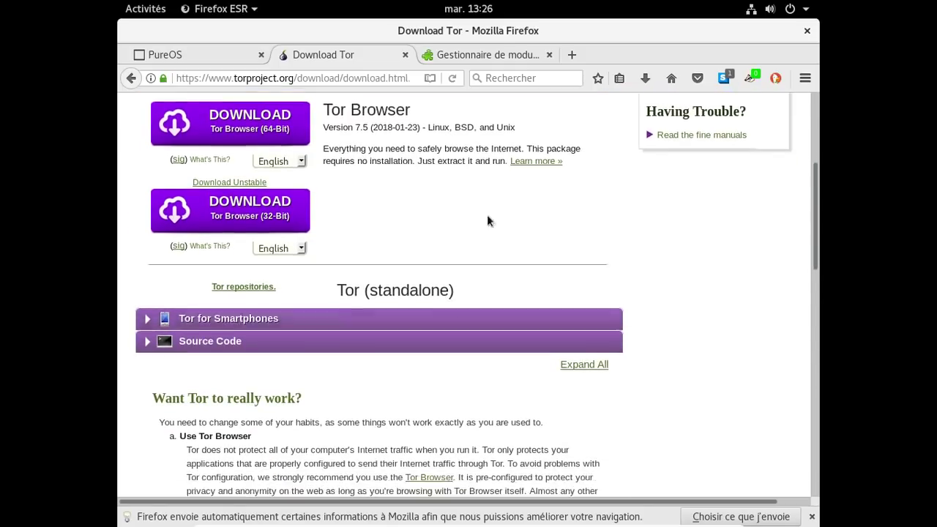
Step: Close the Tor download and add-ons manager tabs, and restart Firefox ESR
{"action": "left_click", "coordinate": [405, 55]}
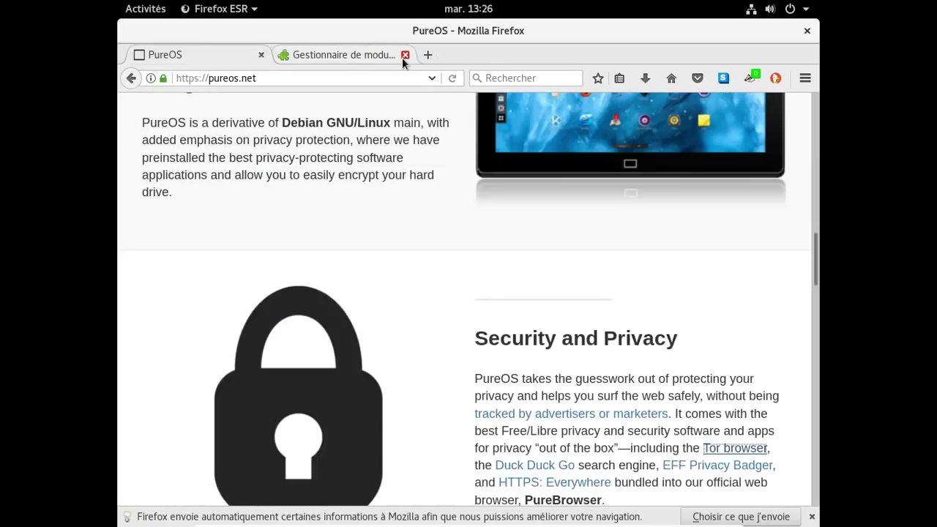
{"action": "left_click", "coordinate": [405, 55]}
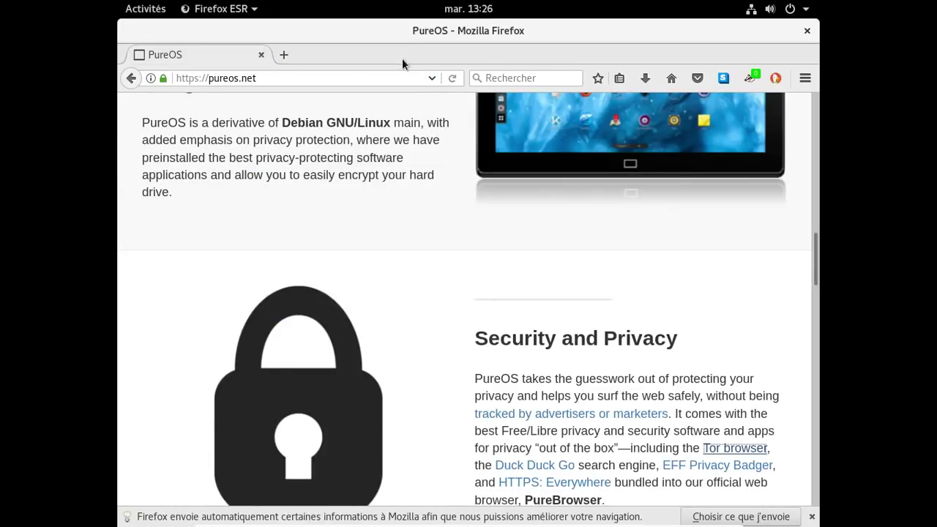
{"action": "left_click", "coordinate": [807, 32]}
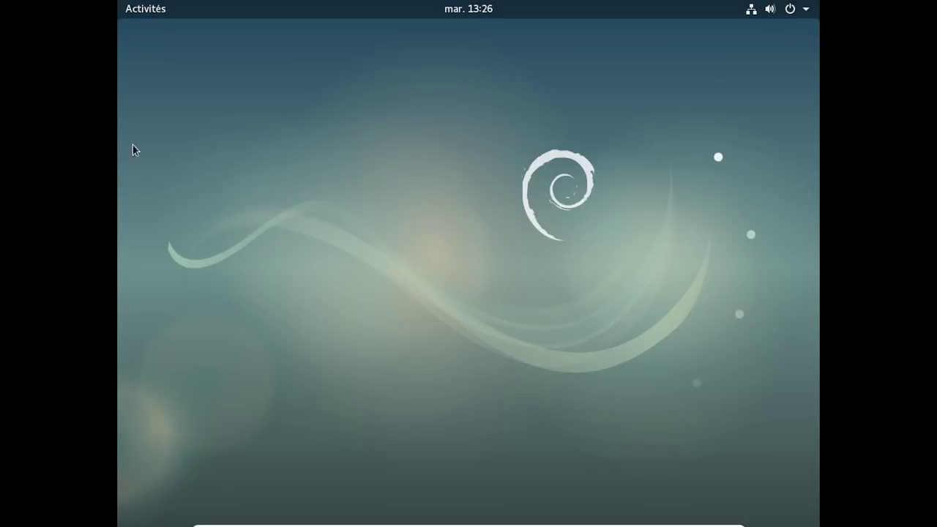
{"action": "mouse_move", "coordinate": [119, 9]}
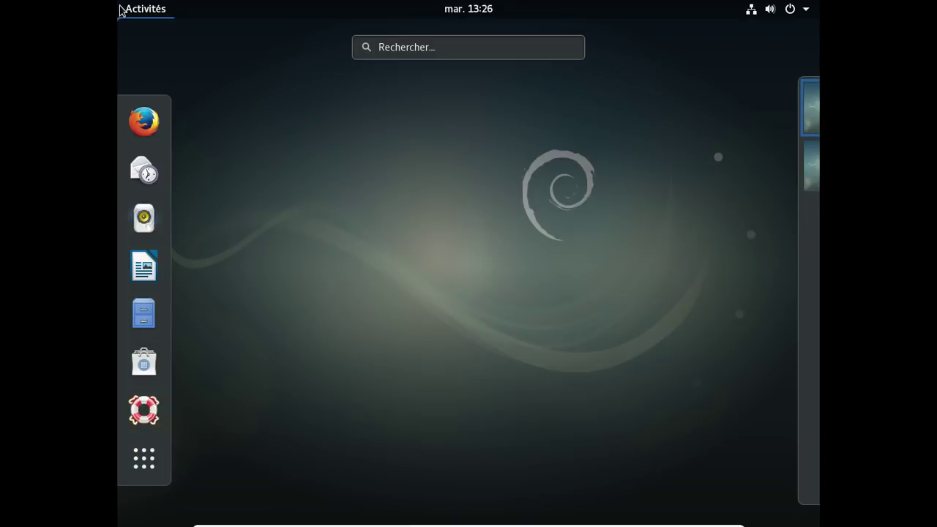
{"action": "left_click", "coordinate": [141, 116]}
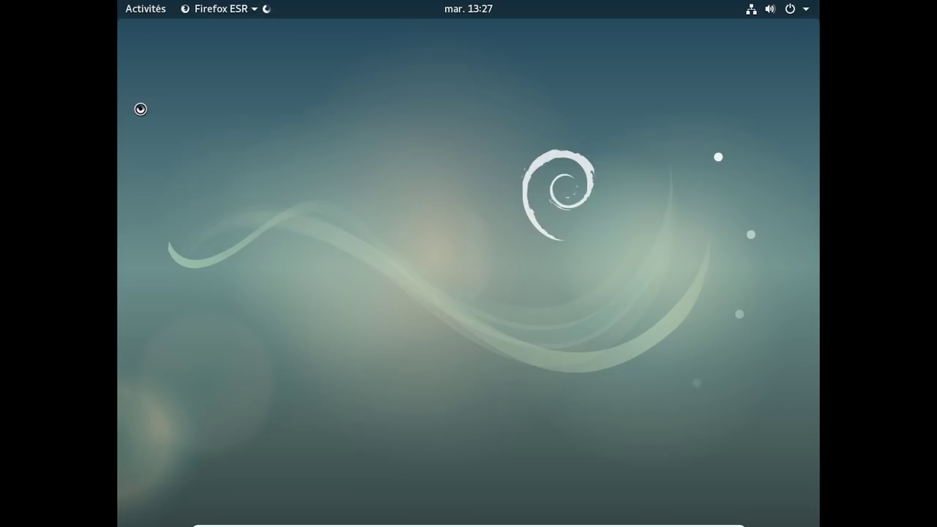
Step: Change the desktop wallpaper to the photo of lakeside houses below snowy mountains and close the background settings
{"action": "right_click", "coordinate": [455, 99]}
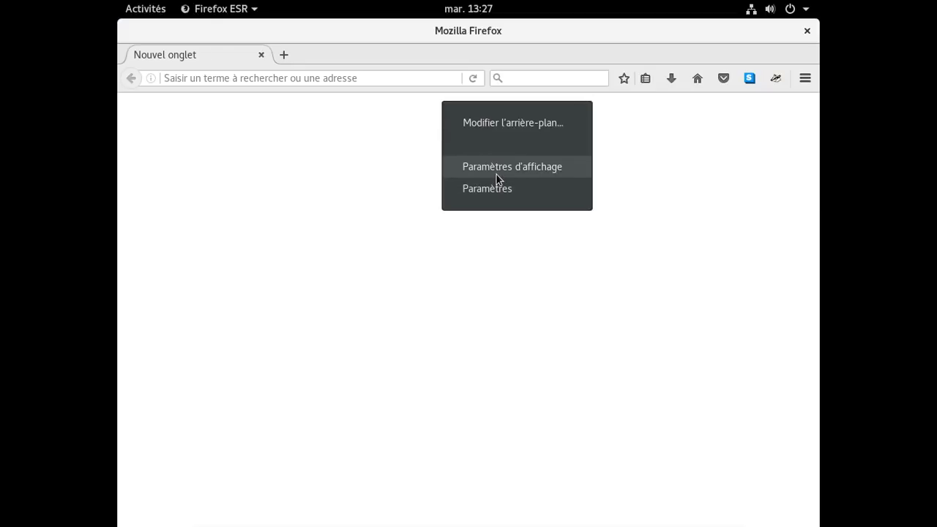
{"action": "left_click", "coordinate": [492, 126]}
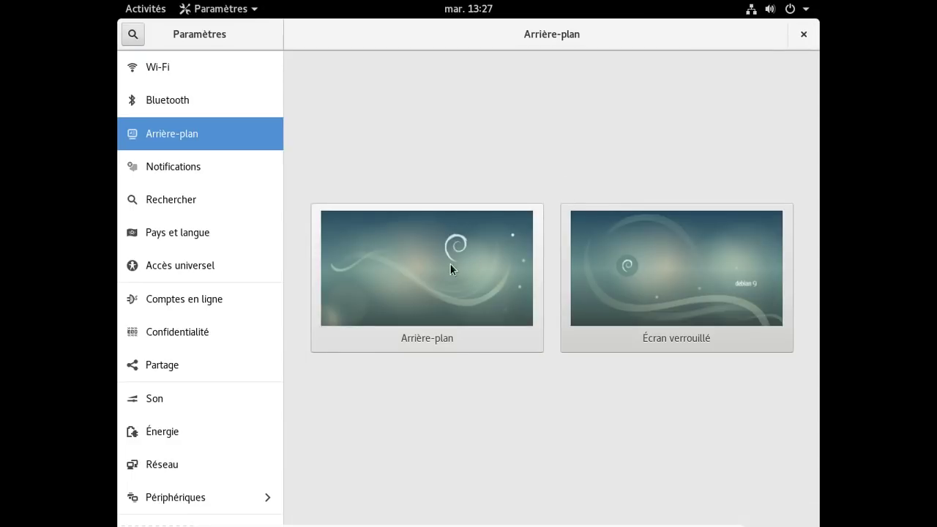
{"action": "left_click", "coordinate": [404, 267]}
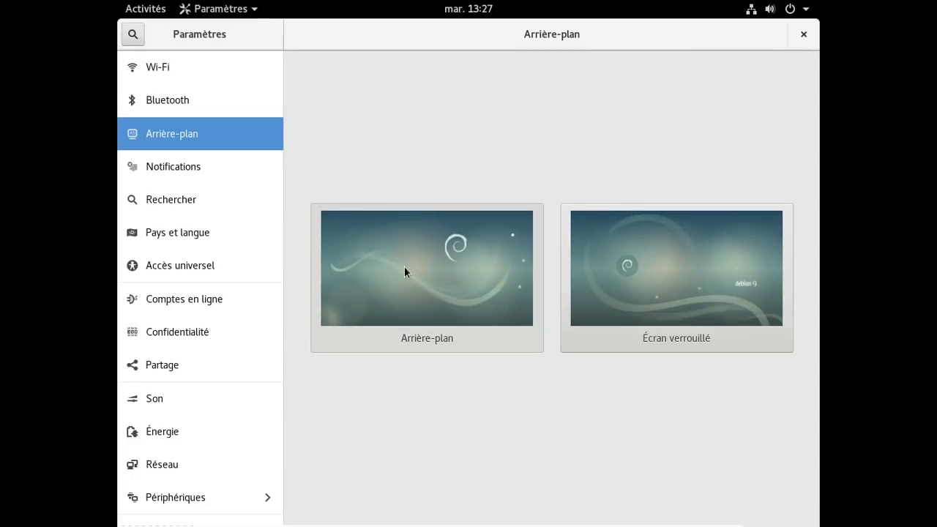
{"action": "left_click", "coordinate": [404, 268]}
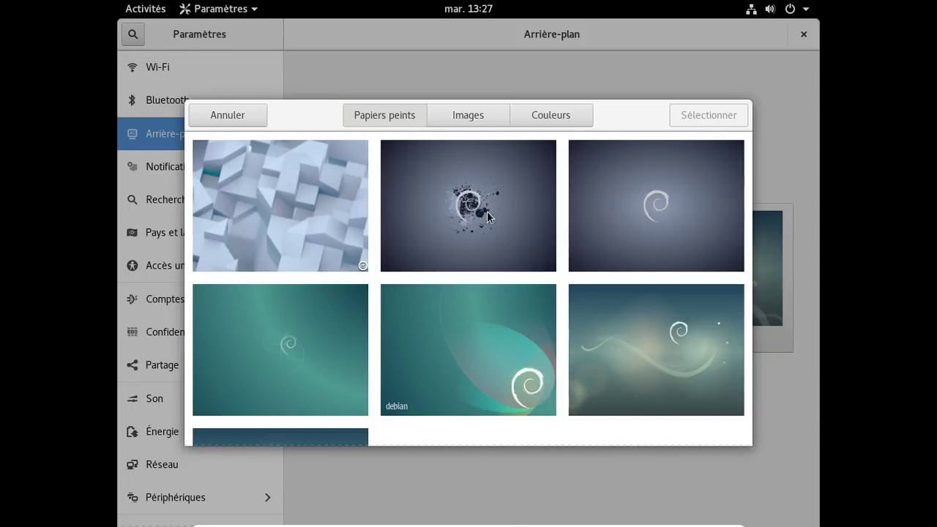
{"action": "key", "text": "ctrl+q"}
{"action": "scroll", "coordinate": [477, 161], "scroll_direction": "down", "scroll_amount": 3}
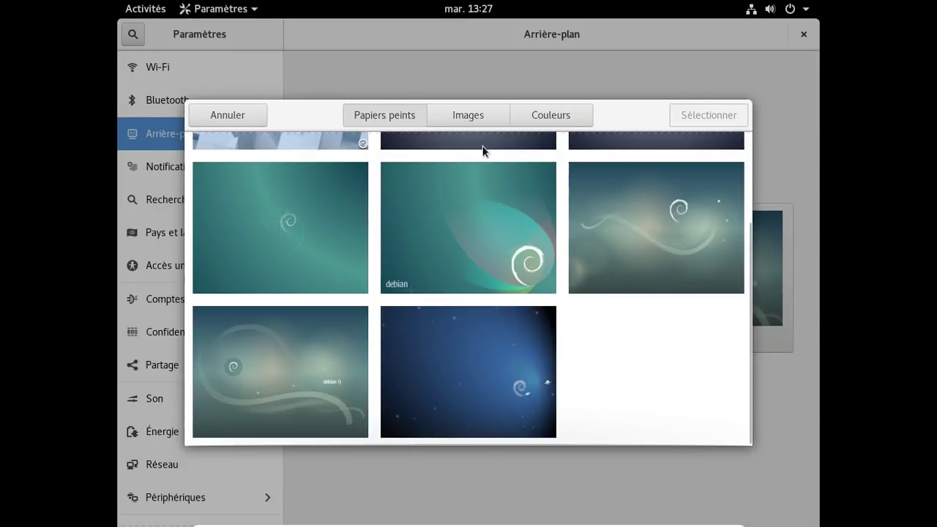
{"action": "scroll", "coordinate": [527, 268], "scroll_direction": "down", "scroll_amount": 2}
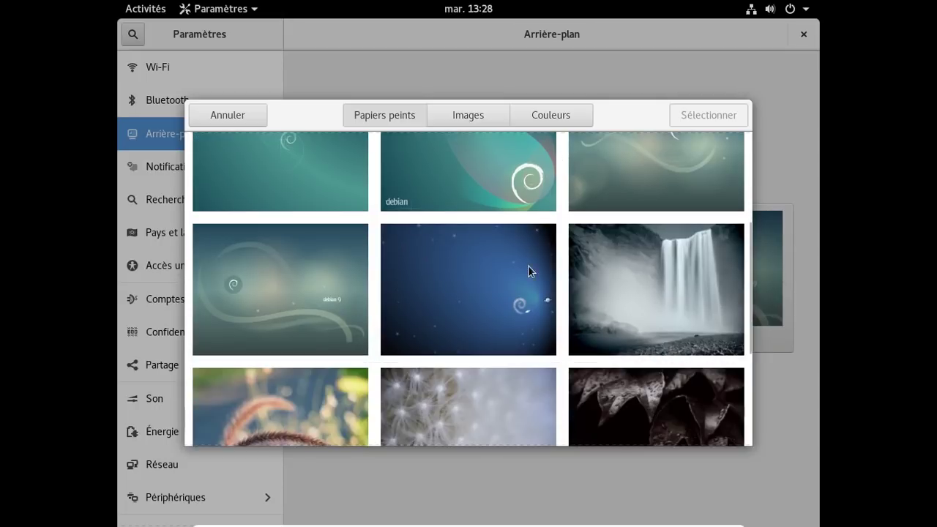
{"action": "scroll", "coordinate": [515, 287], "scroll_direction": "down", "scroll_amount": 3}
{"action": "scroll", "coordinate": [515, 290], "scroll_direction": "down", "scroll_amount": 5}
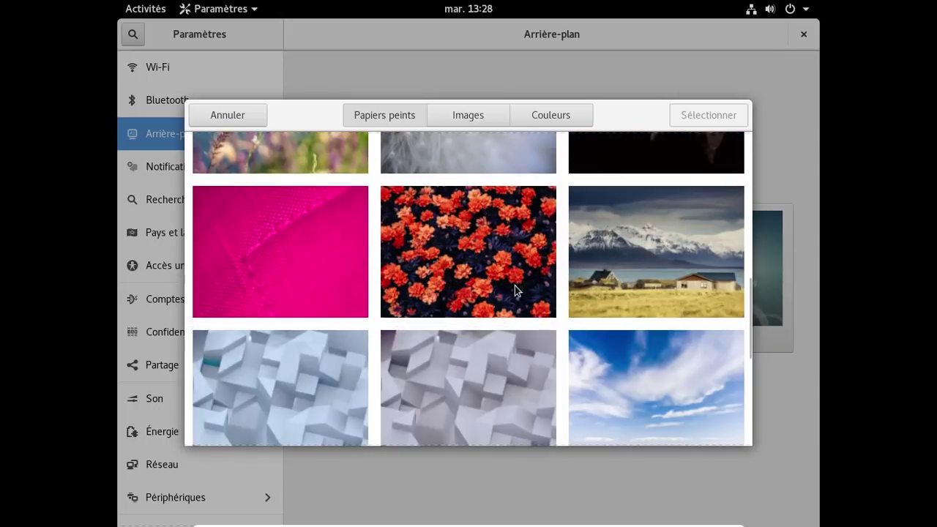
{"action": "left_click", "coordinate": [626, 268]}
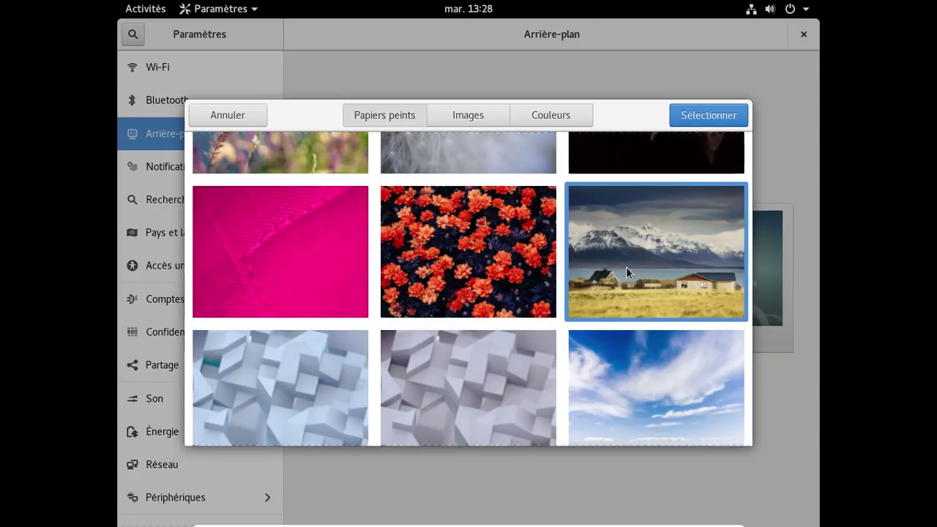
{"action": "left_click", "coordinate": [696, 119]}
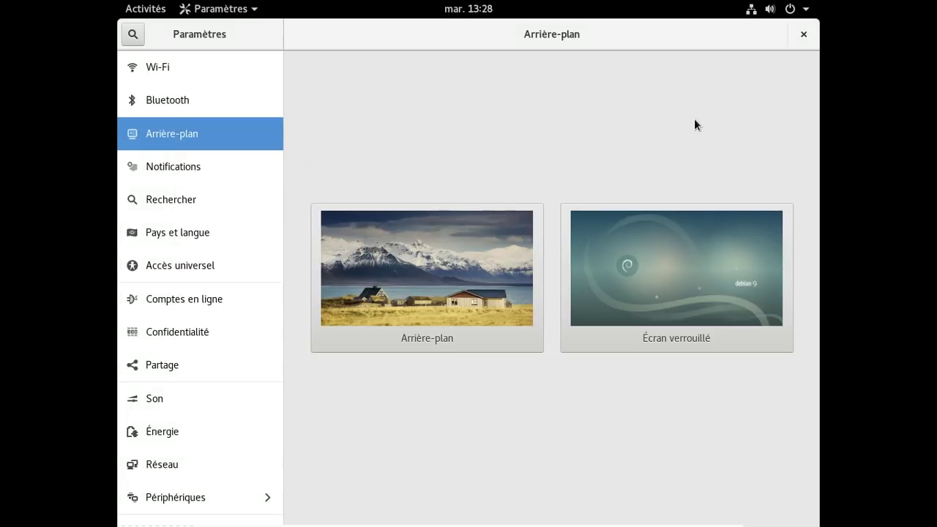
{"action": "left_click", "coordinate": [803, 34]}
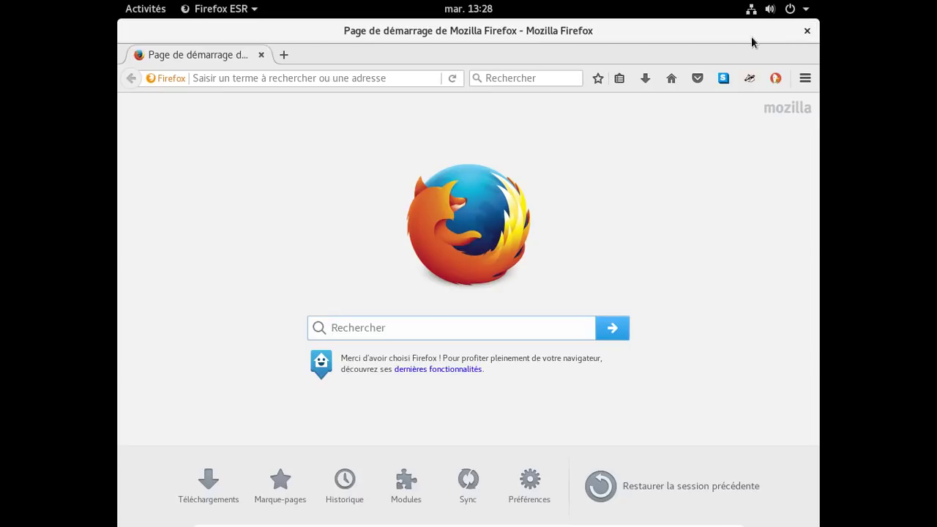
Step: Unmaximize the Firefox window so the desktop shows around it, and load pureos.net
{"action": "left_click_drag", "start_coordinate": [751, 40], "coordinate": [723, 61]}
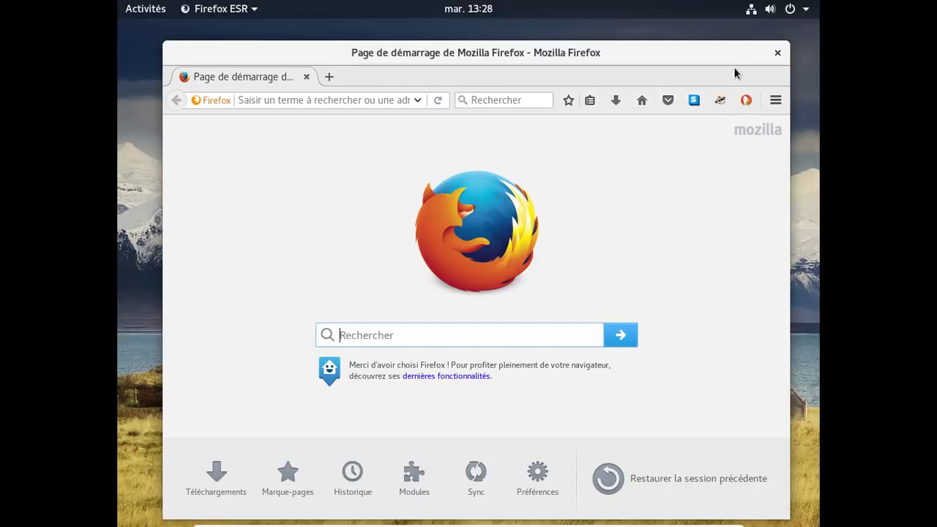
{"action": "left_click", "coordinate": [331, 100]}
{"action": "type", "text": "pureos.net/"}
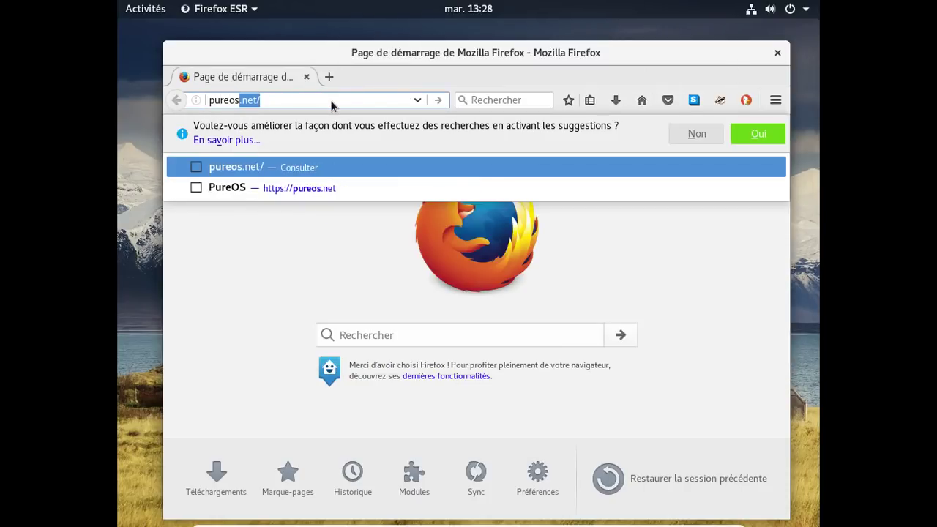
{"action": "key", "text": "Return"}
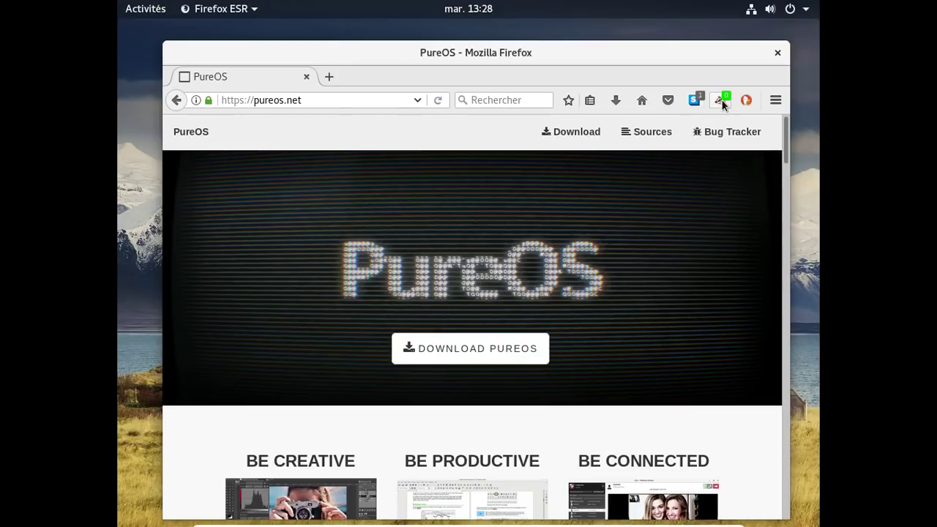
Step: Dismiss Privacy Badger's tutorial prompt to check its tracker report for the PureOS site, and close Firefox
{"action": "left_click", "coordinate": [722, 102]}
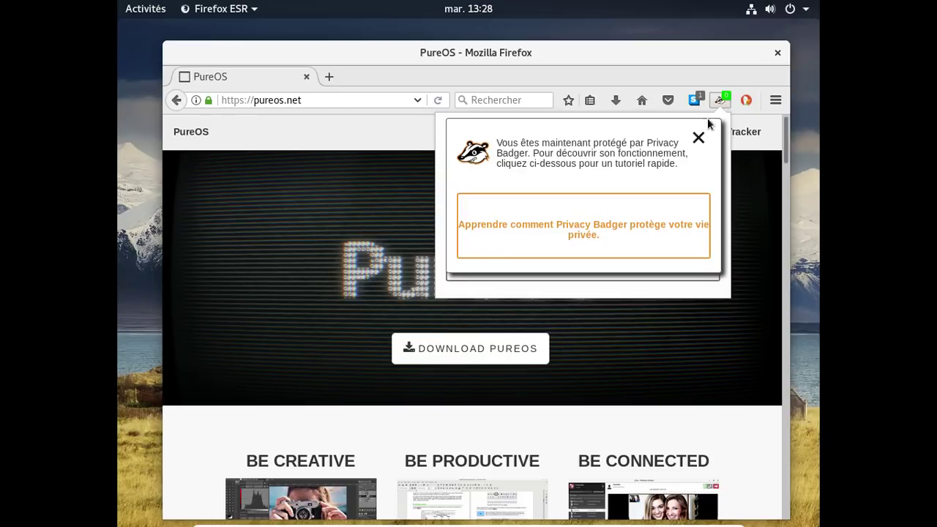
{"action": "left_click", "coordinate": [699, 139]}
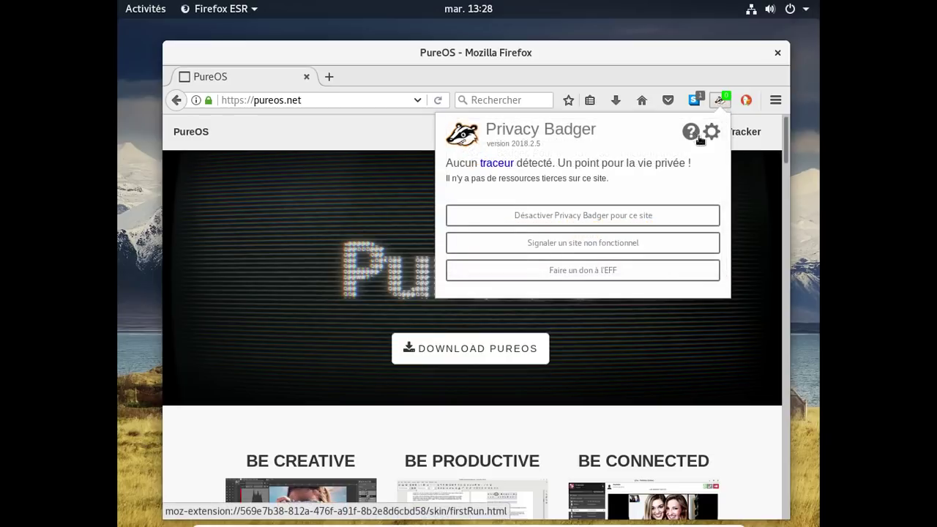
{"action": "left_click", "coordinate": [722, 103]}
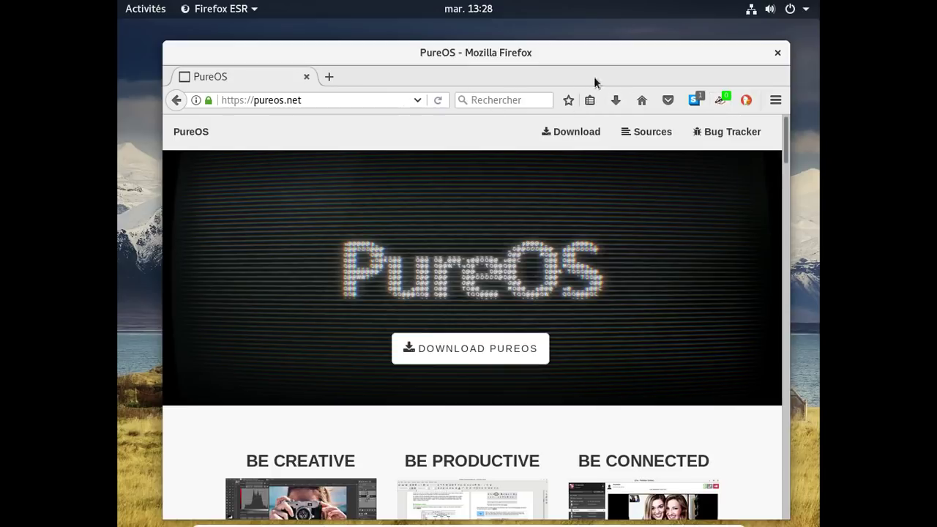
{"action": "left_click", "coordinate": [777, 53]}
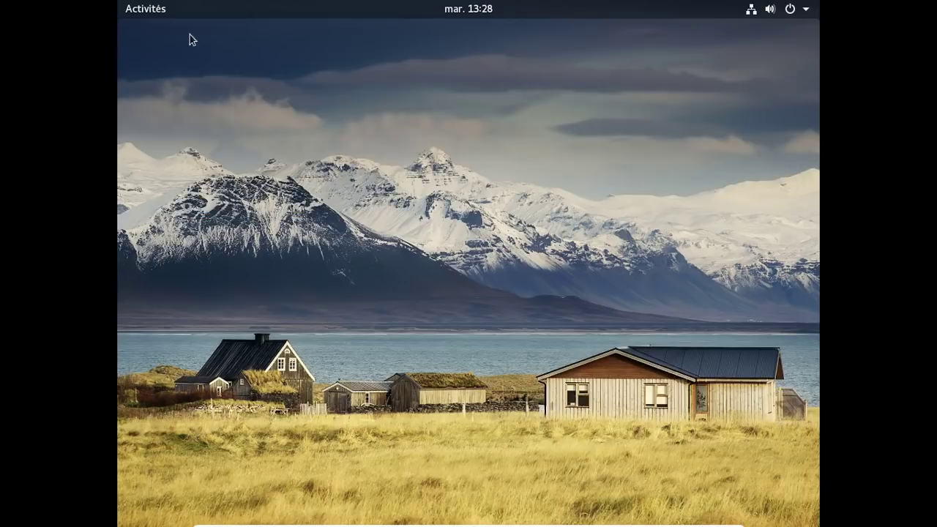
Step: Search the applications for "syn", launch the Synaptic package manager, and authenticate with the account password
{"action": "left_click", "coordinate": [153, 14]}
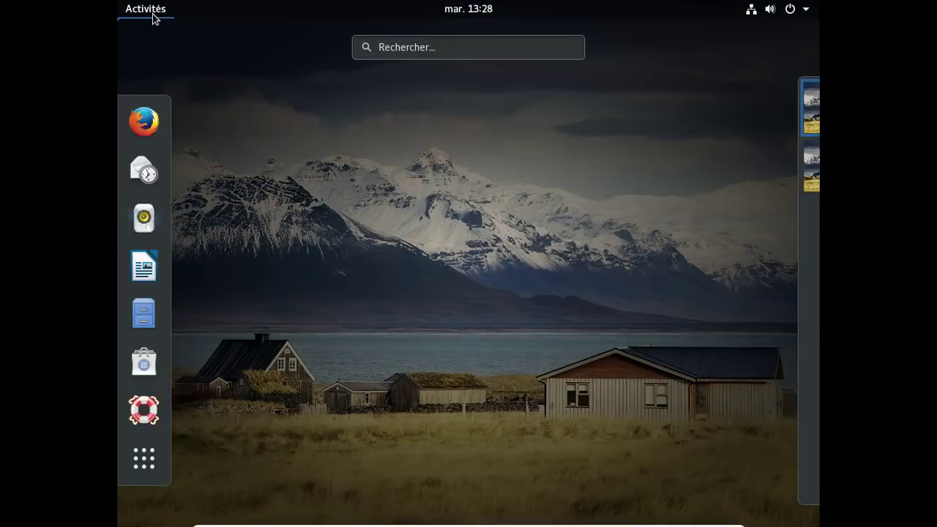
{"action": "left_click", "coordinate": [423, 50]}
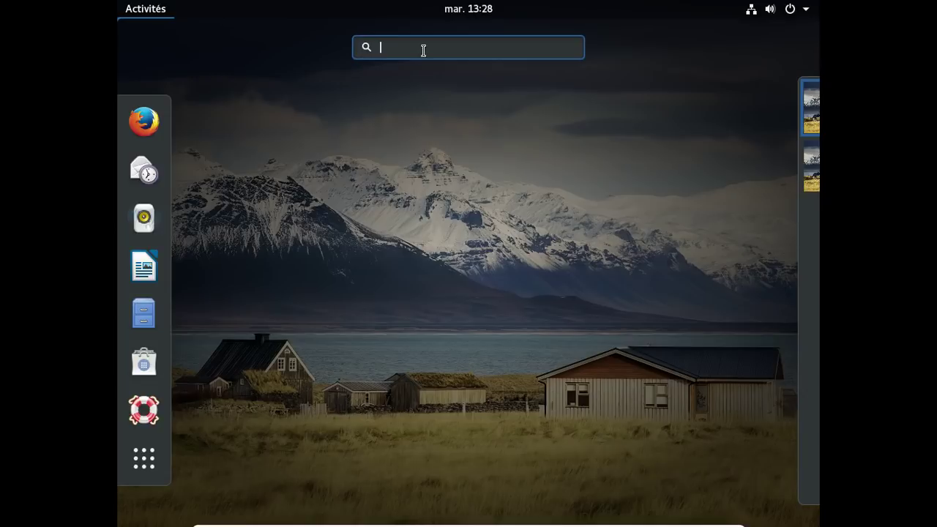
{"action": "type", "text": "syn"}
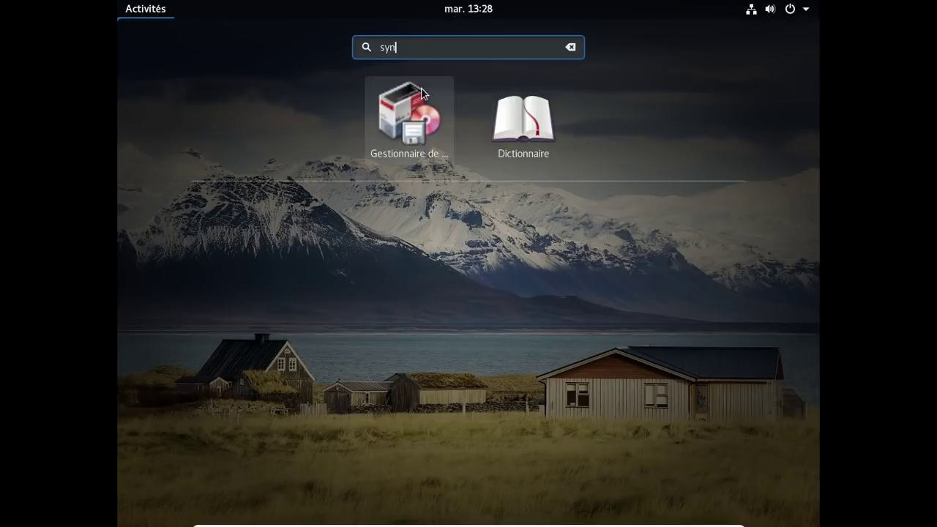
{"action": "left_click", "coordinate": [421, 96]}
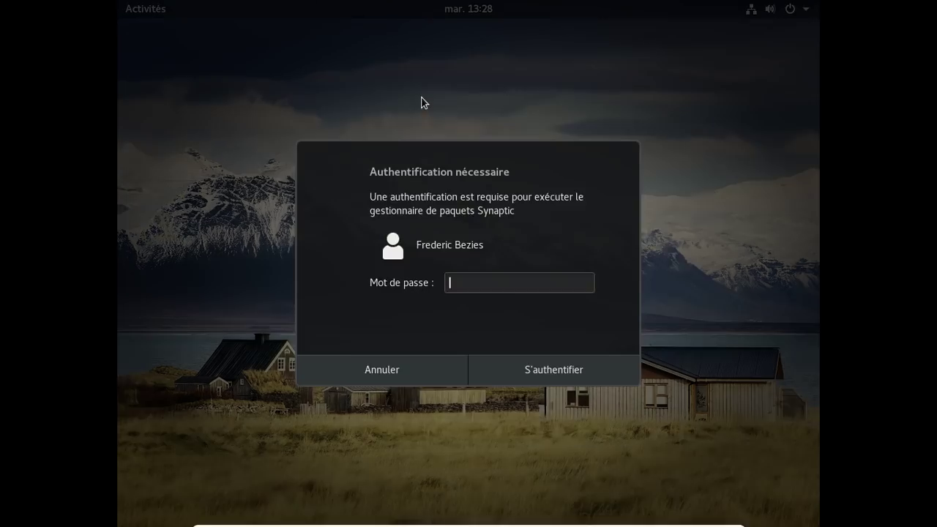
{"action": "type", "text": "********"}
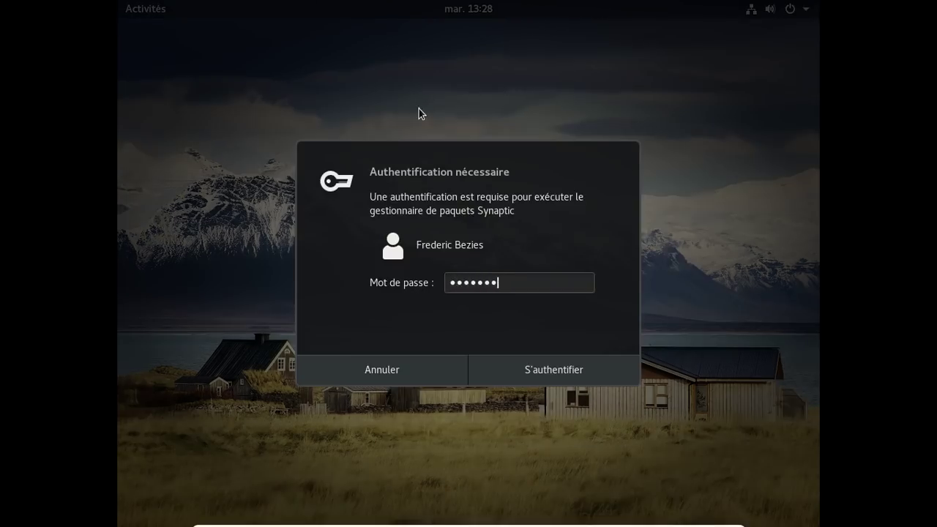
{"action": "key", "text": "Return"}
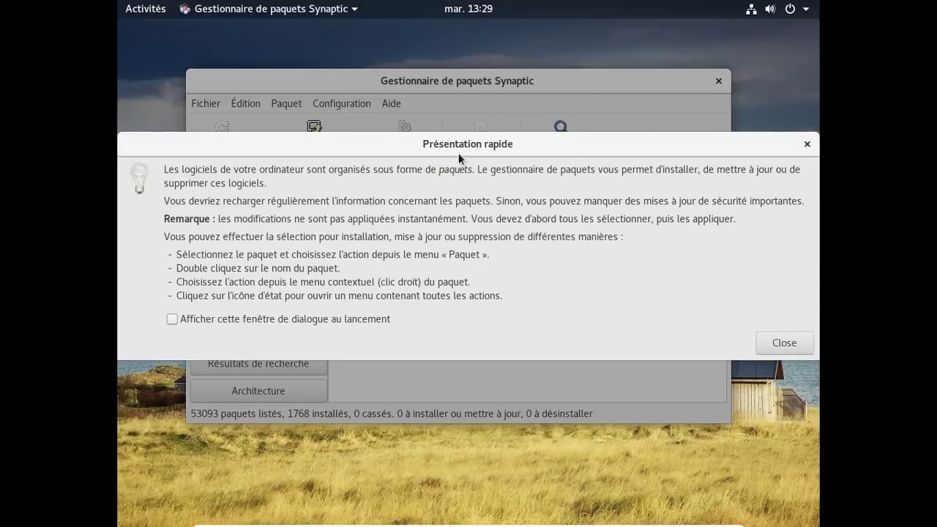
Step: Dismiss Synaptic's quick introduction and open its repository settings (Dépôts)
{"action": "left_click", "coordinate": [784, 342]}
{"action": "left_click", "coordinate": [342, 107]}
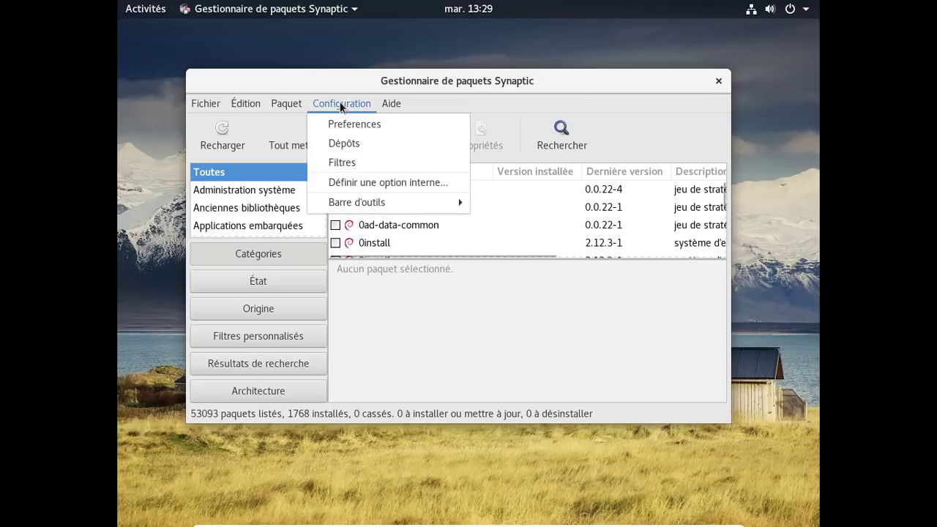
{"action": "left_click", "coordinate": [345, 142]}
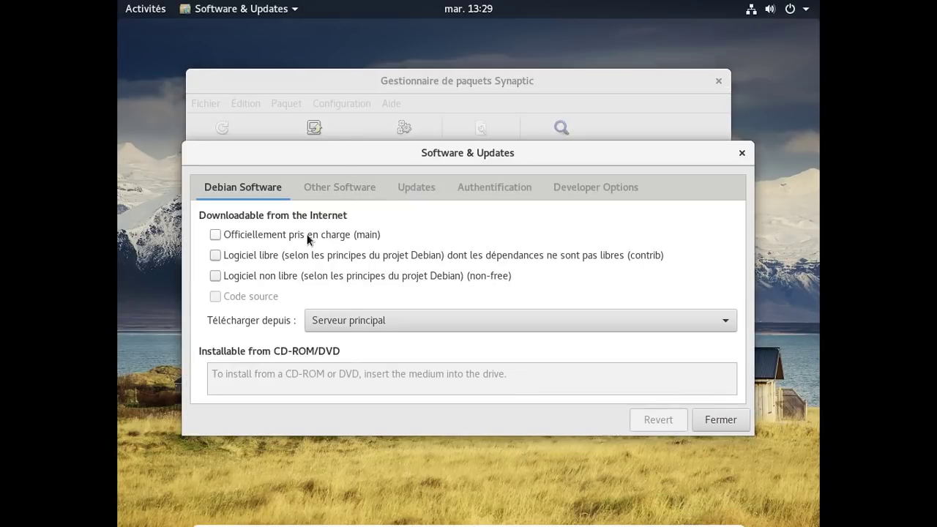
Step: Toggle the officially supported main component twice, review the Other Software sources, and close the repository settings
{"action": "left_click", "coordinate": [306, 233]}
{"action": "left_click", "coordinate": [306, 233]}
{"action": "left_click", "coordinate": [331, 188]}
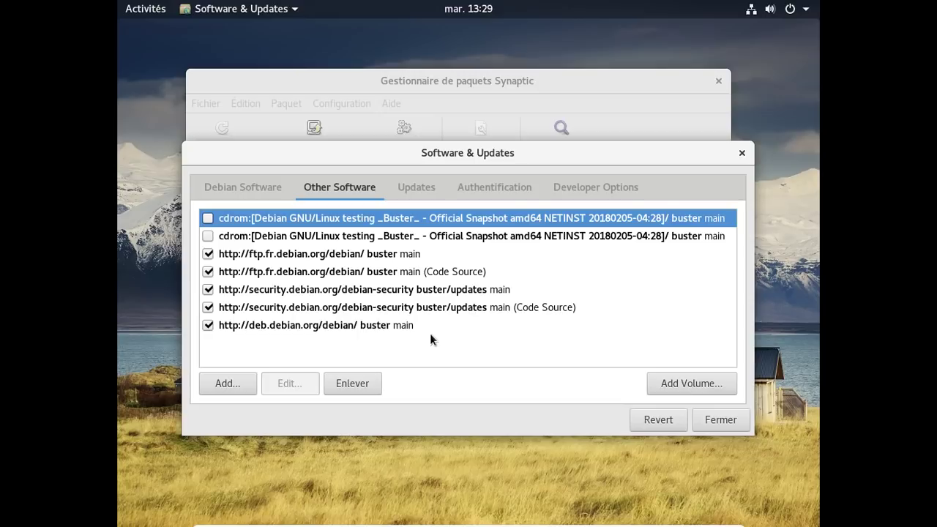
{"action": "left_click", "coordinate": [740, 153]}
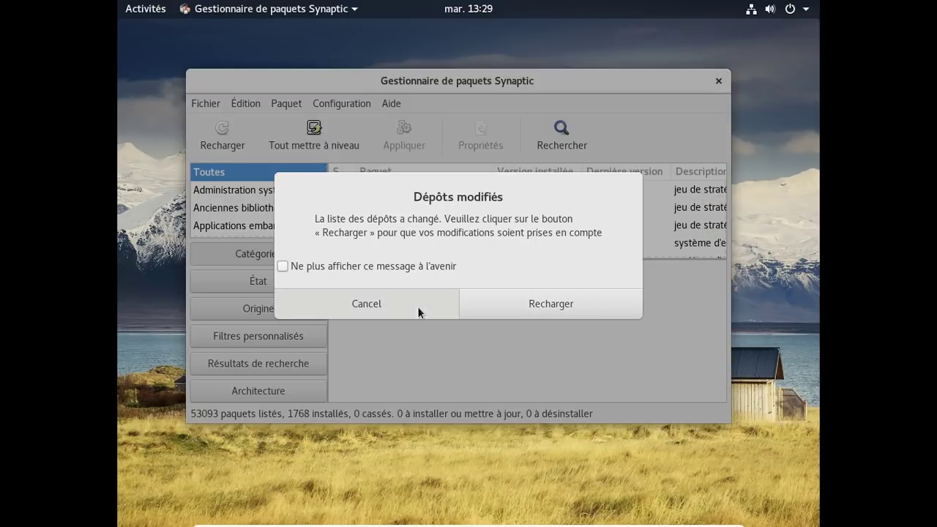
Step: Close Synaptic without reloading the modified repositories, and display the grid of installed applications
{"action": "left_click", "coordinate": [418, 310]}
{"action": "left_click", "coordinate": [718, 82]}
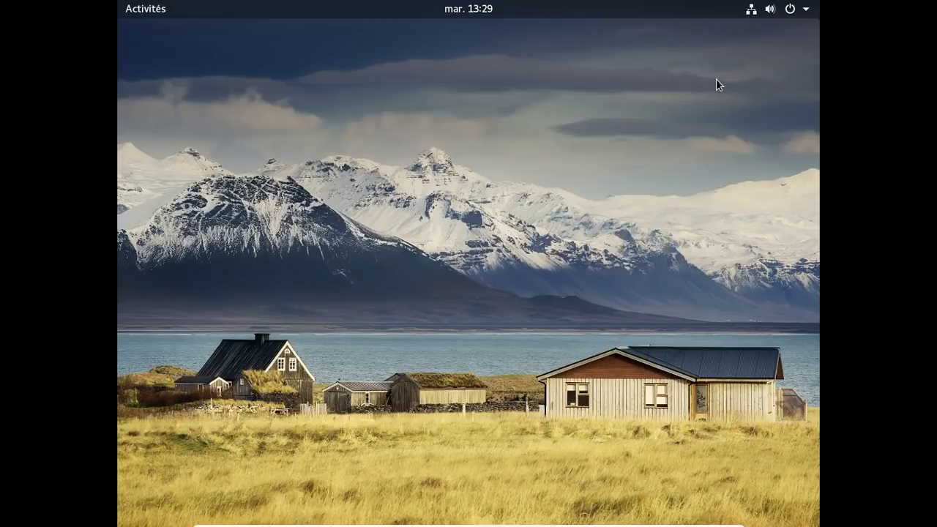
{"action": "left_click", "coordinate": [152, 13]}
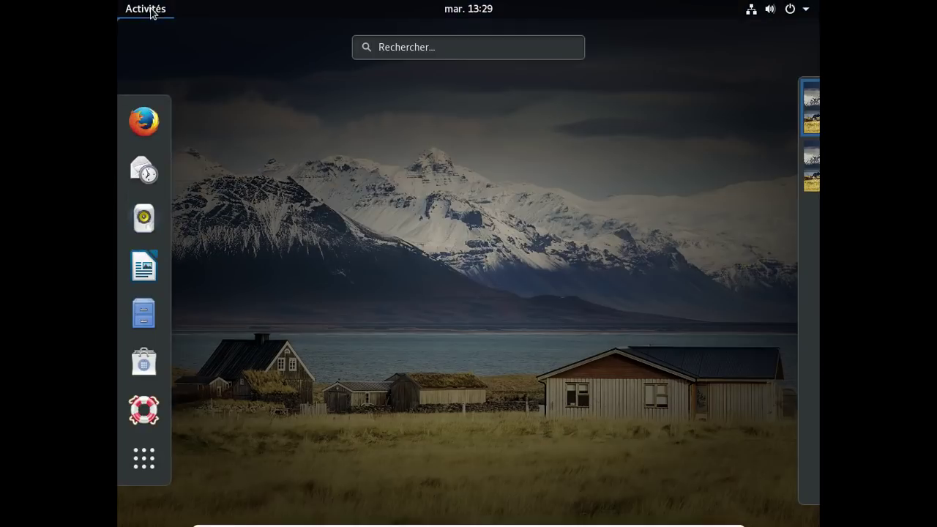
{"action": "left_click", "coordinate": [144, 458]}
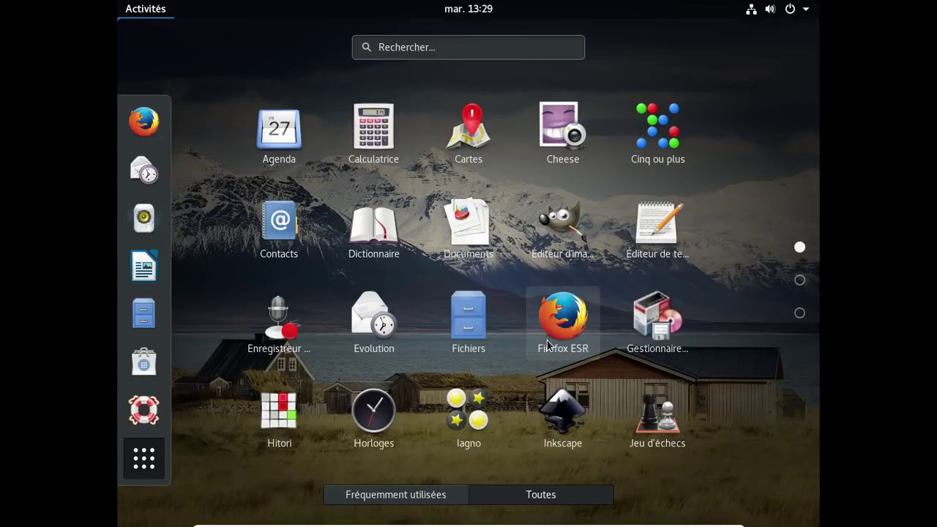
Step: Shut down the Debian system and move its VirtualBox window clear of the V4L2 Capture webcam window
{"action": "left_click", "coordinate": [806, 7]}
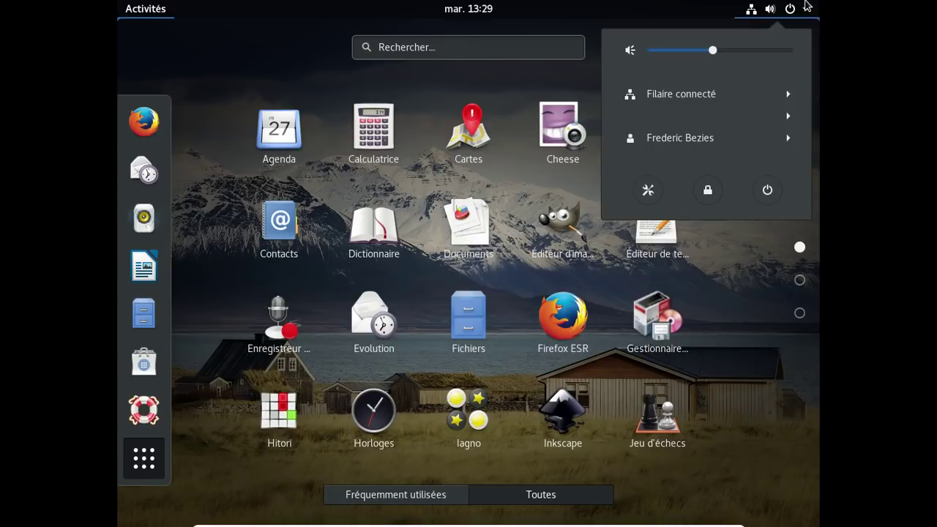
{"action": "left_click", "coordinate": [767, 190]}
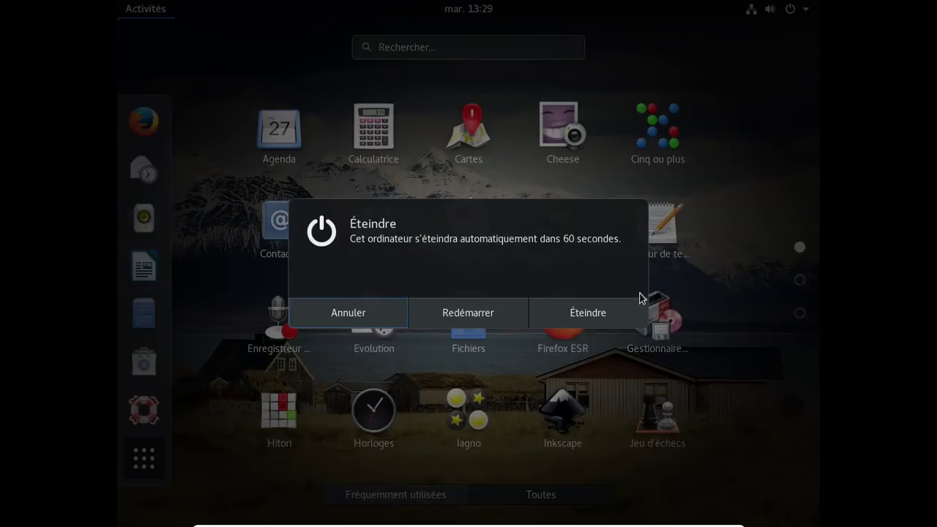
{"action": "left_click", "coordinate": [613, 321]}
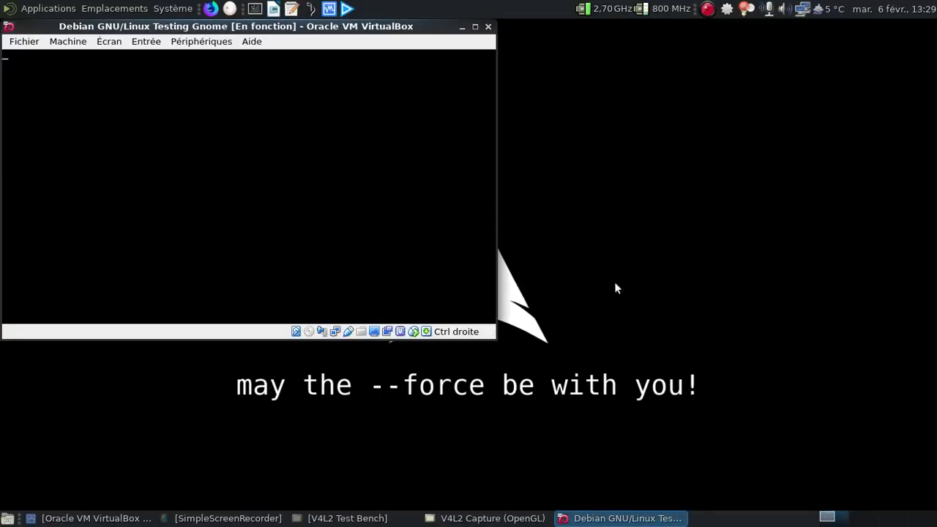
{"action": "left_click_drag", "start_coordinate": [331, 28], "coordinate": [659, 66]}
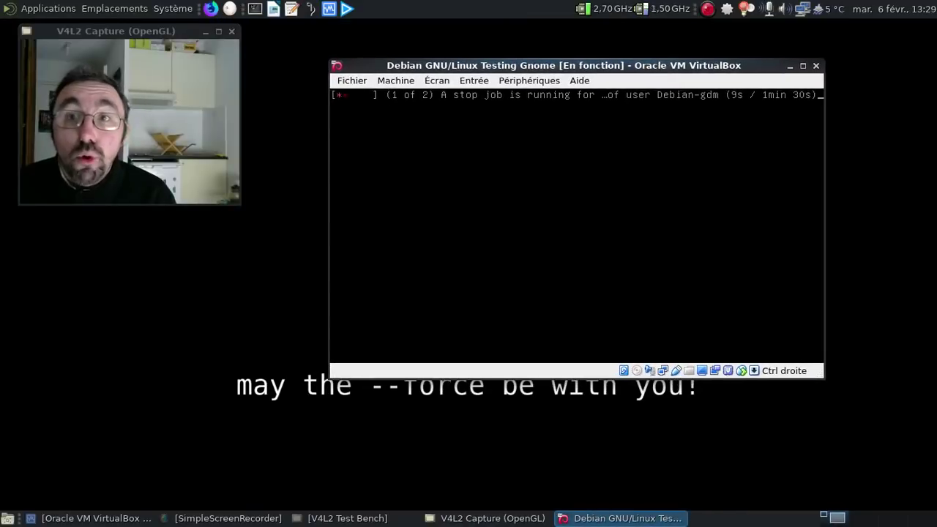